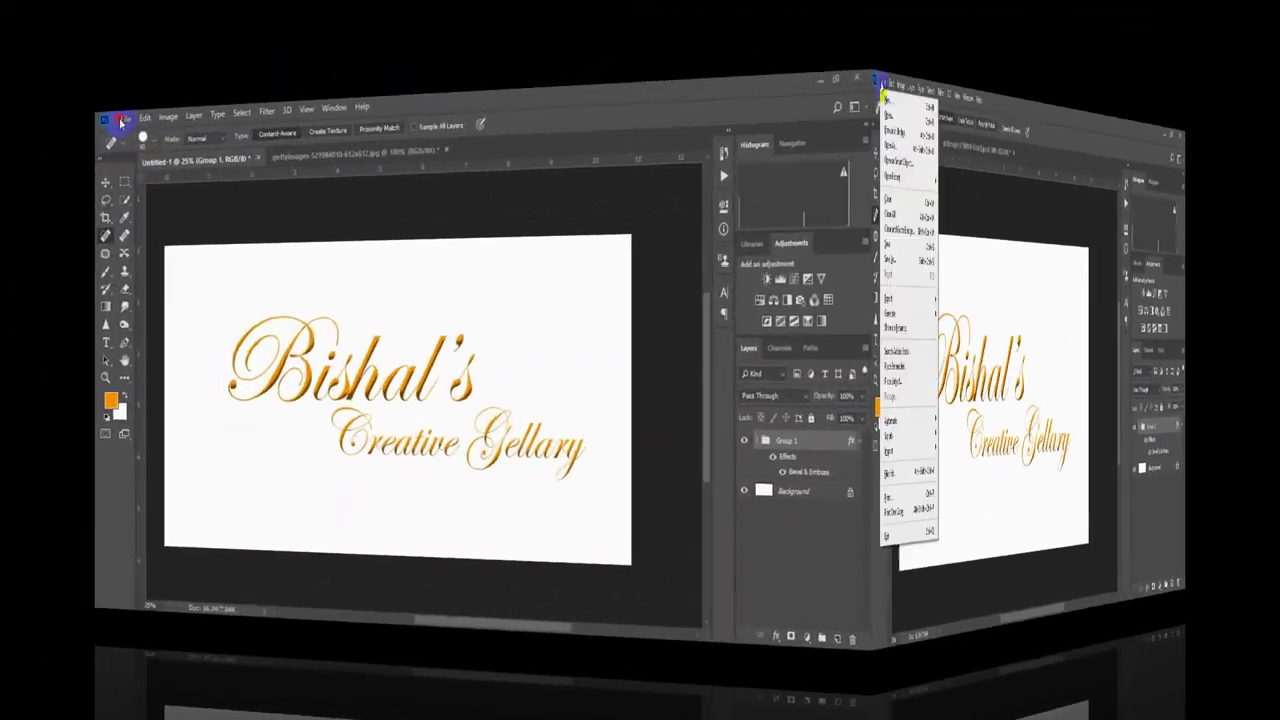
Create a new 210×297 mm CMYK document from the Custom preset.
click(55, 50)
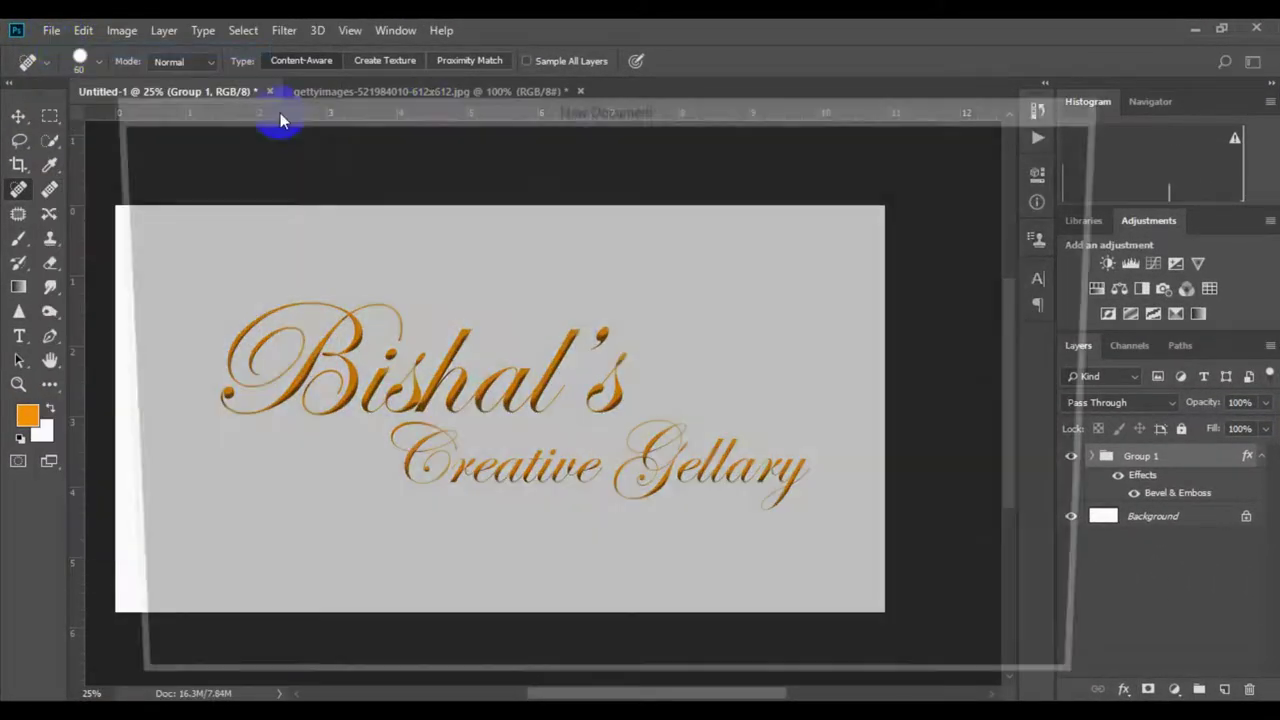
click(240, 312)
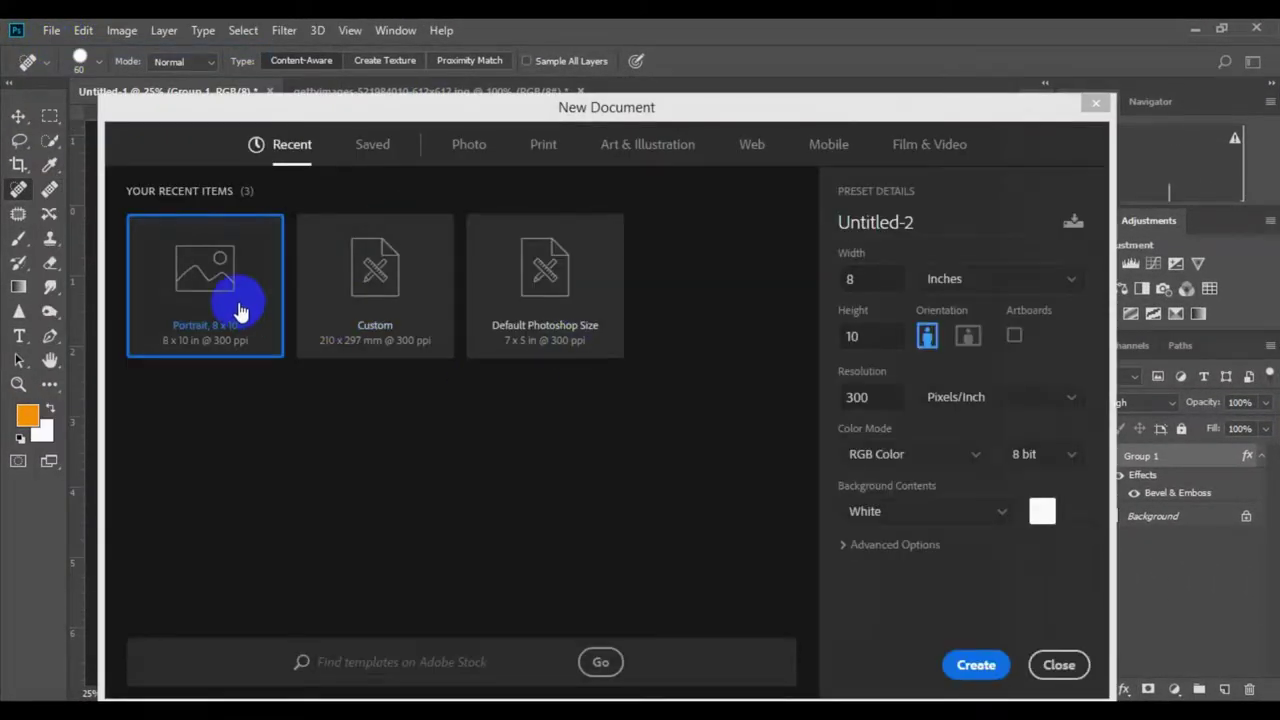
click(372, 316)
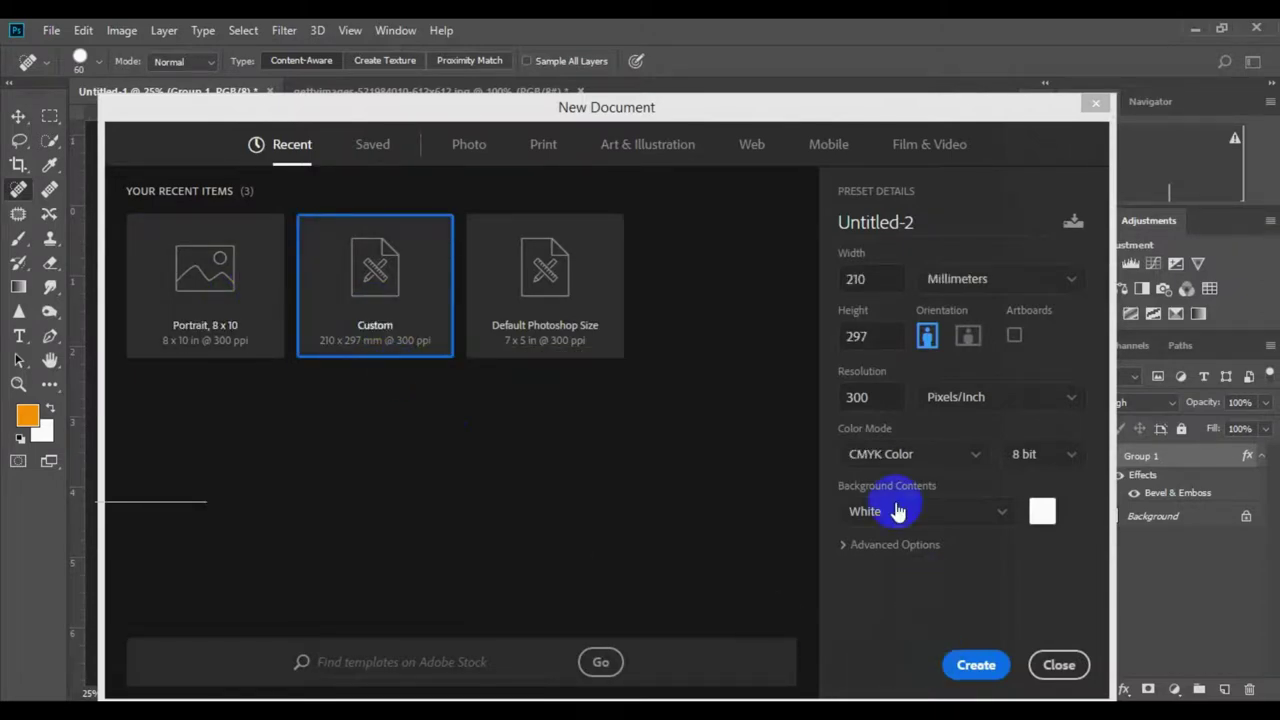
click(975, 665)
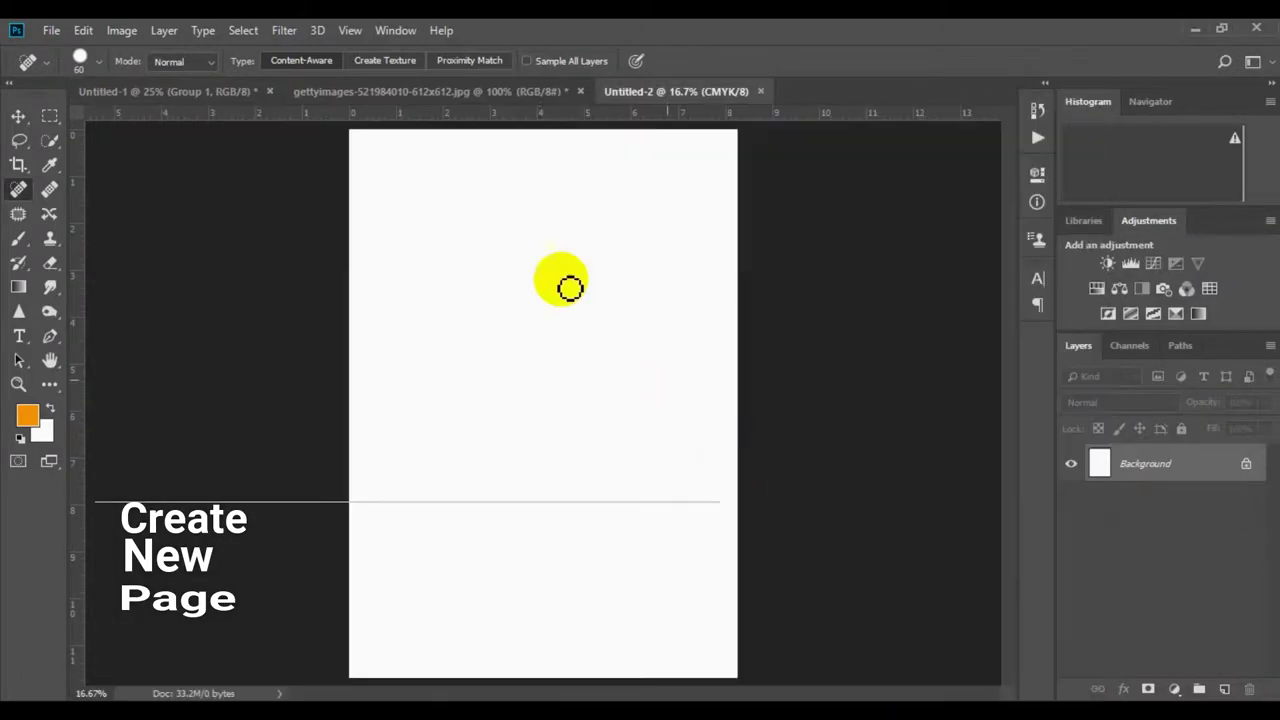
Crop the page into a wide, shorter landscape canvas and commit the crop.
click(19, 166)
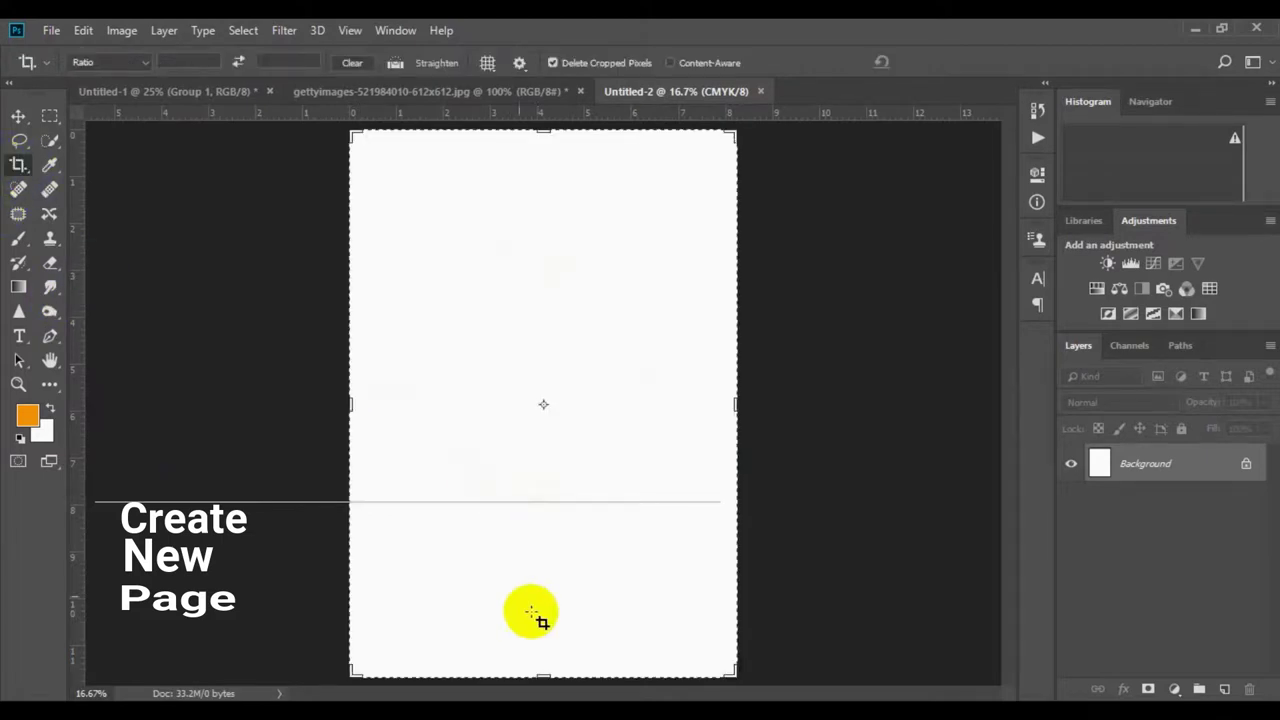
drag(531, 676, 527, 543)
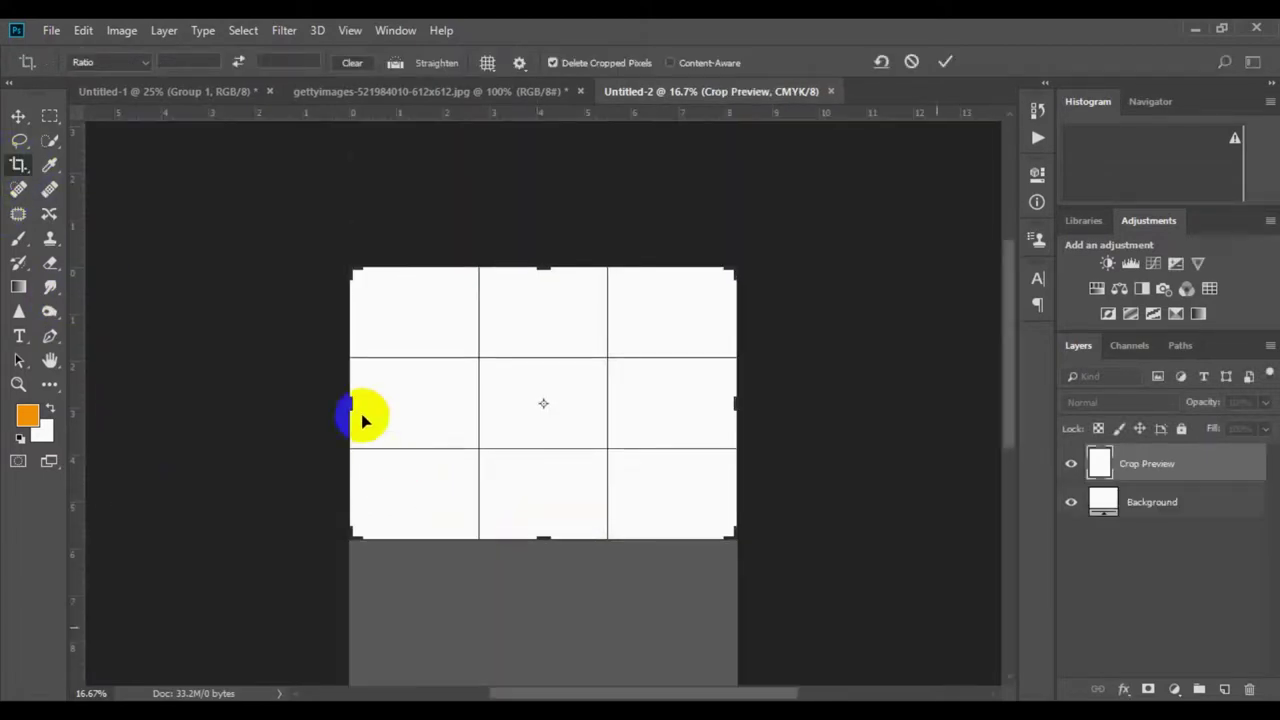
drag(349, 403, 263, 403)
drag(822, 405, 843, 402)
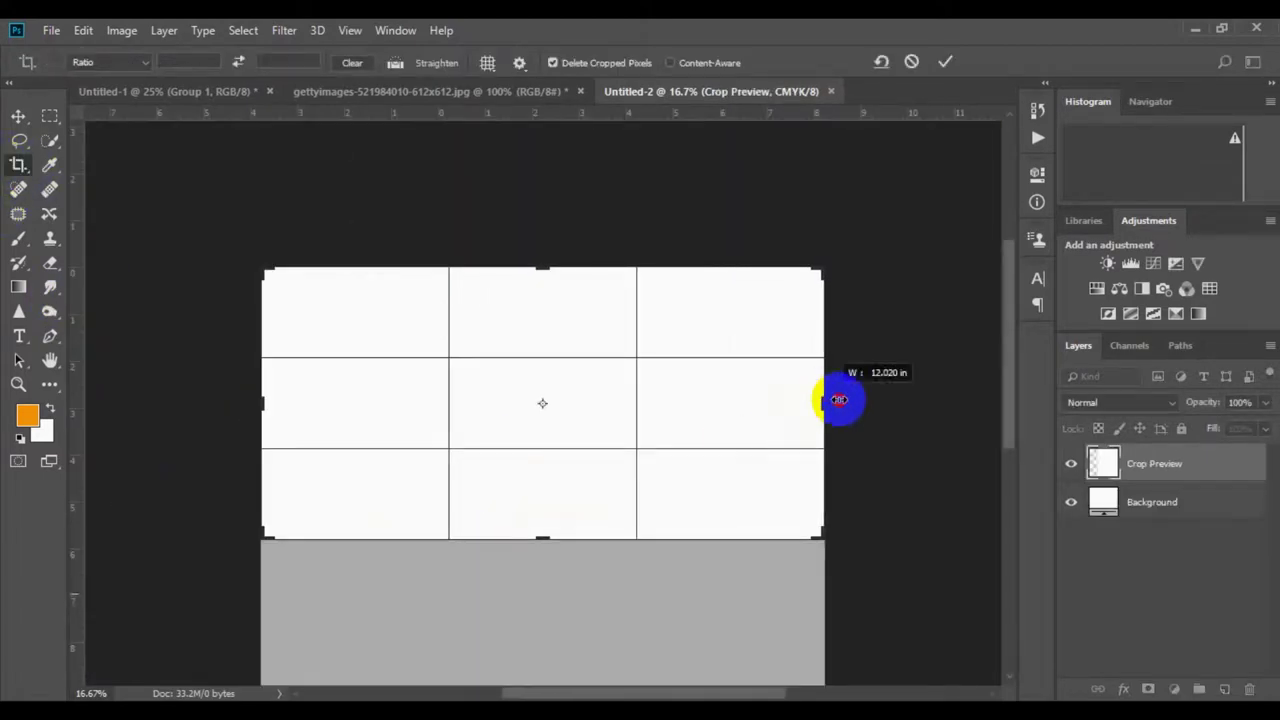
drag(531, 270, 532, 250)
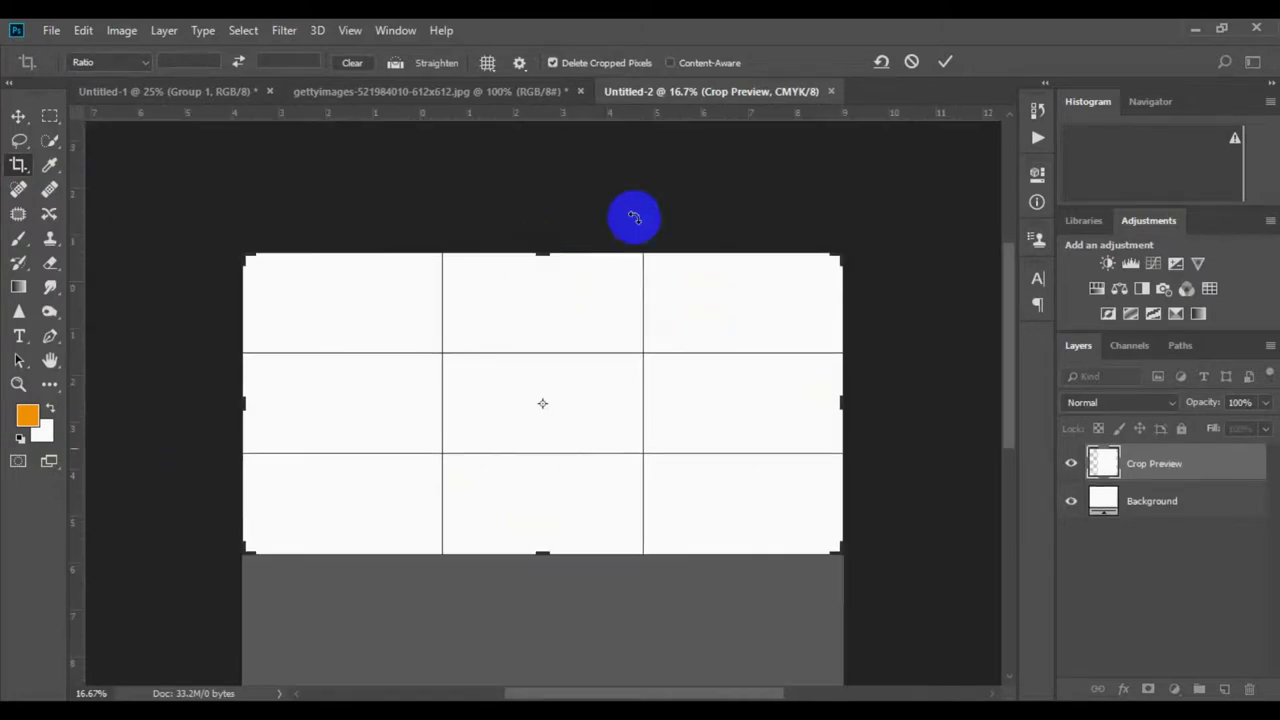
click(945, 62)
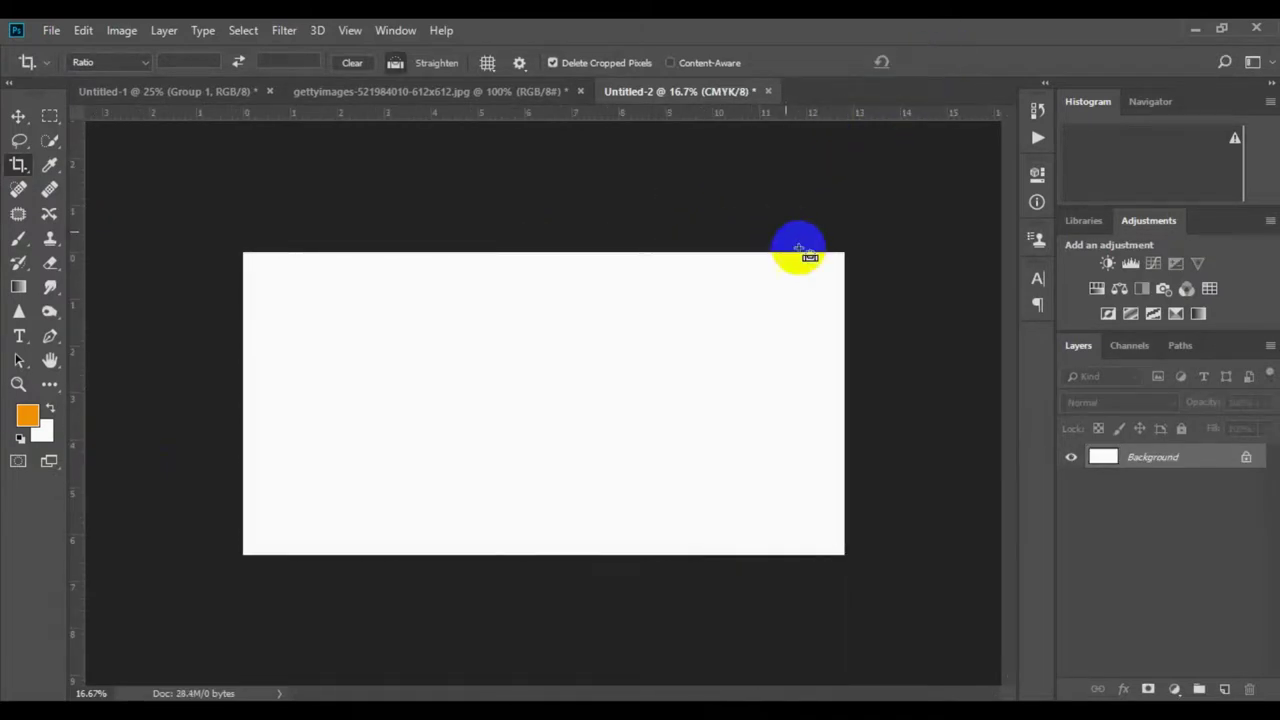
Type the word Bishal's in orange Edwardian Script ITC on the canvas.
ctrl+click(515, 394)
alt+click(626, 389)
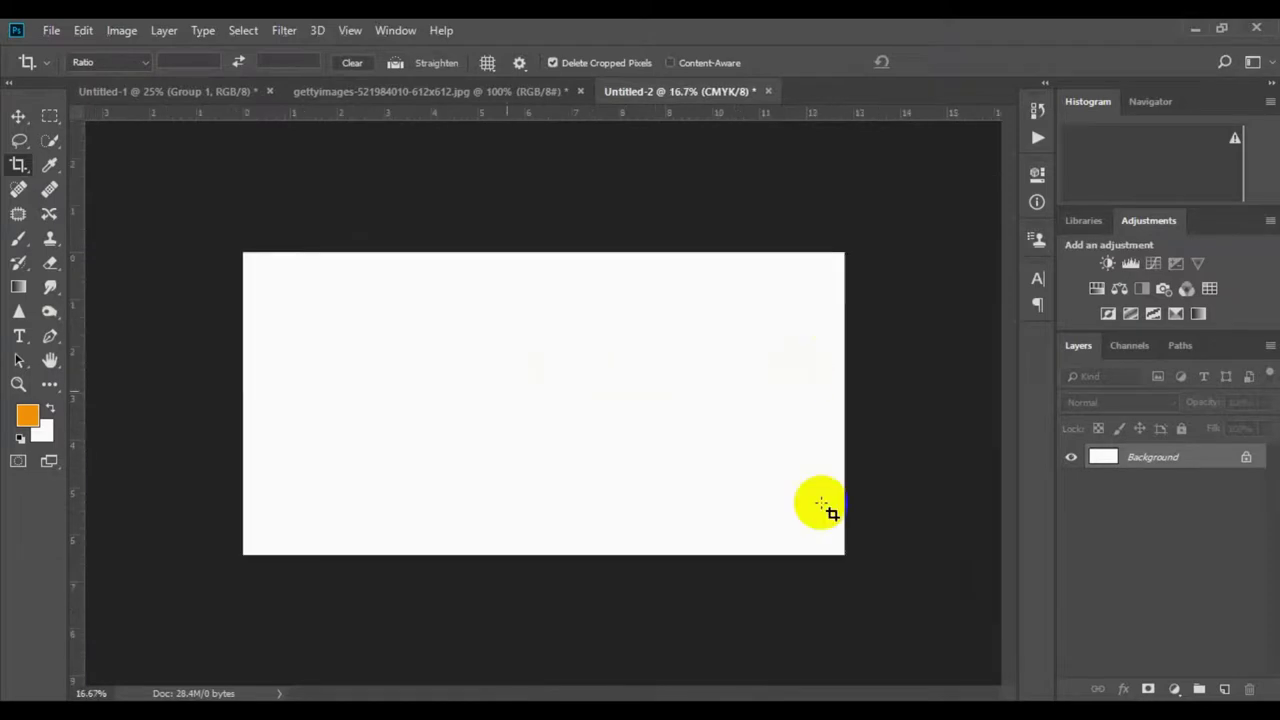
click(20, 338)
click(395, 377)
text(Bishal)
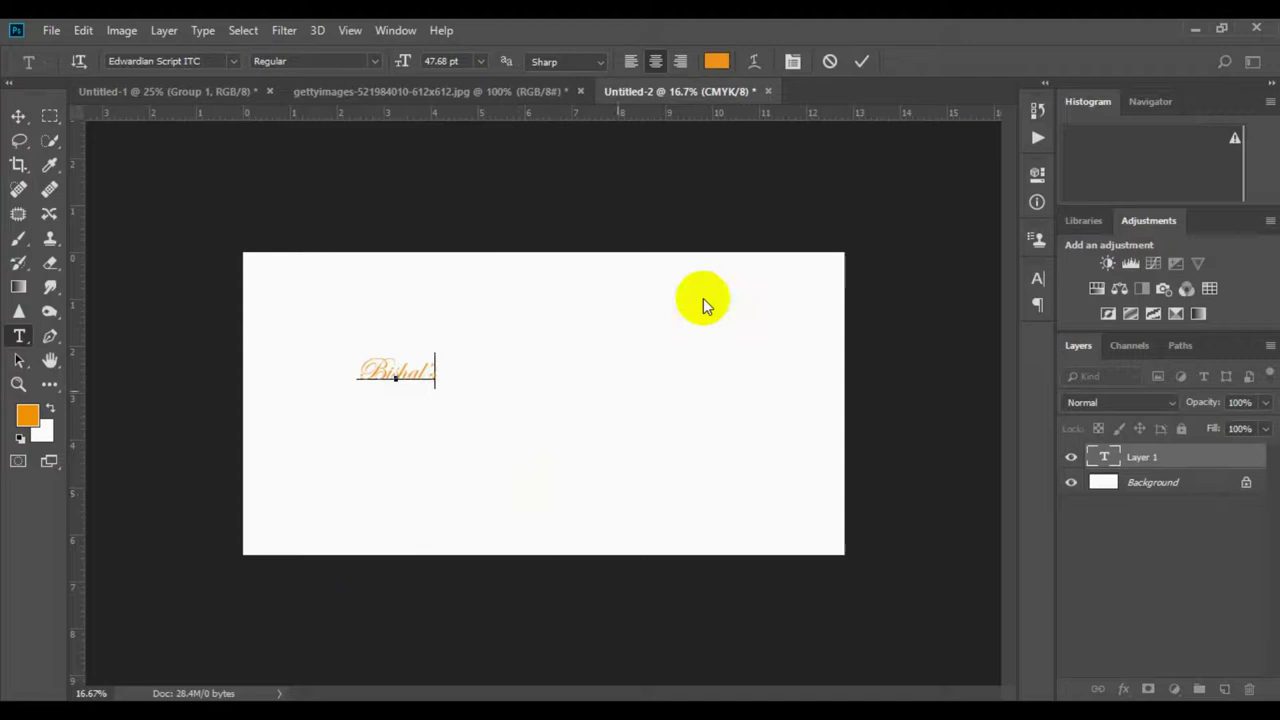
click(872, 60)
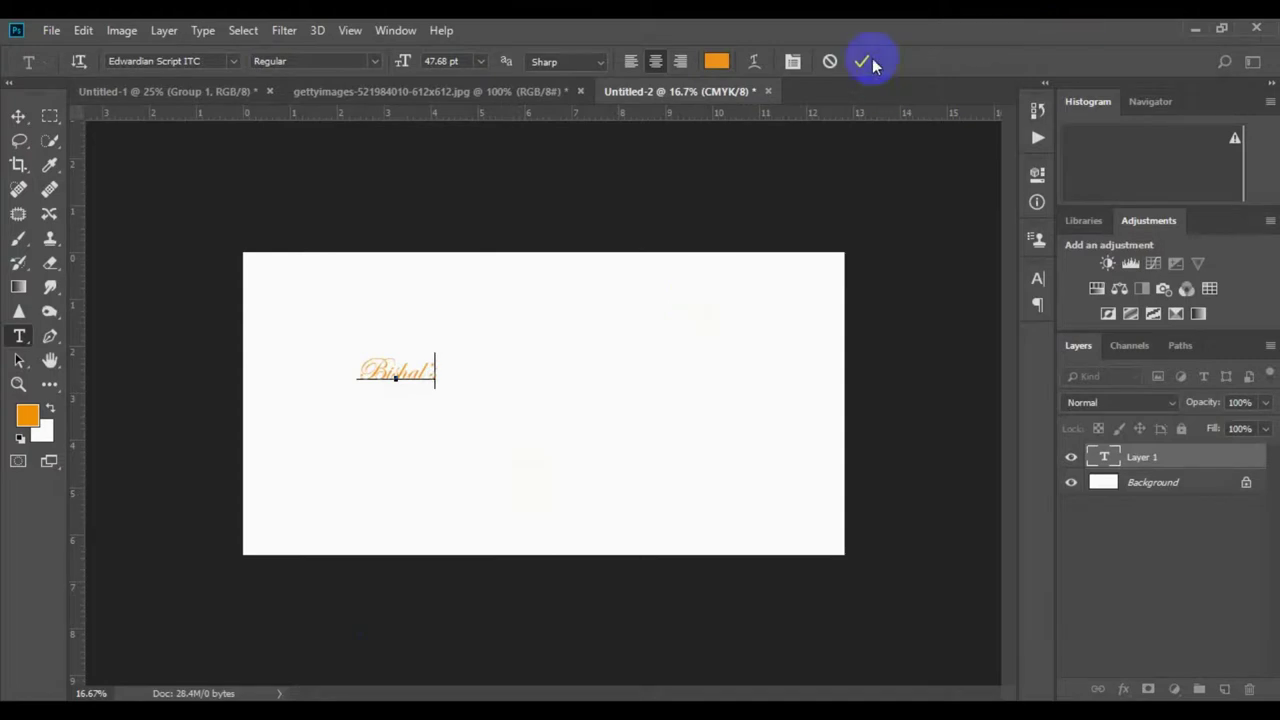
Scale Bishal's up to about 172 pt, shift it right, and select its letters.
key(ctrl+t)
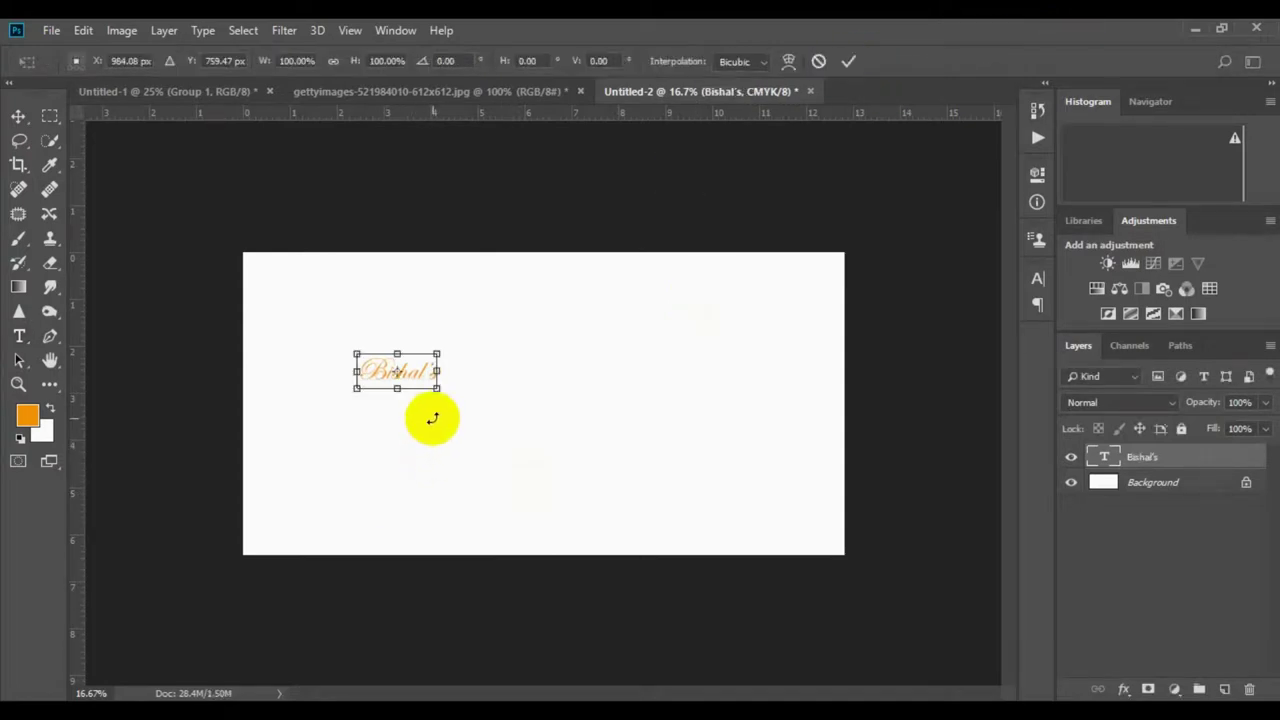
drag(437, 390, 543, 429)
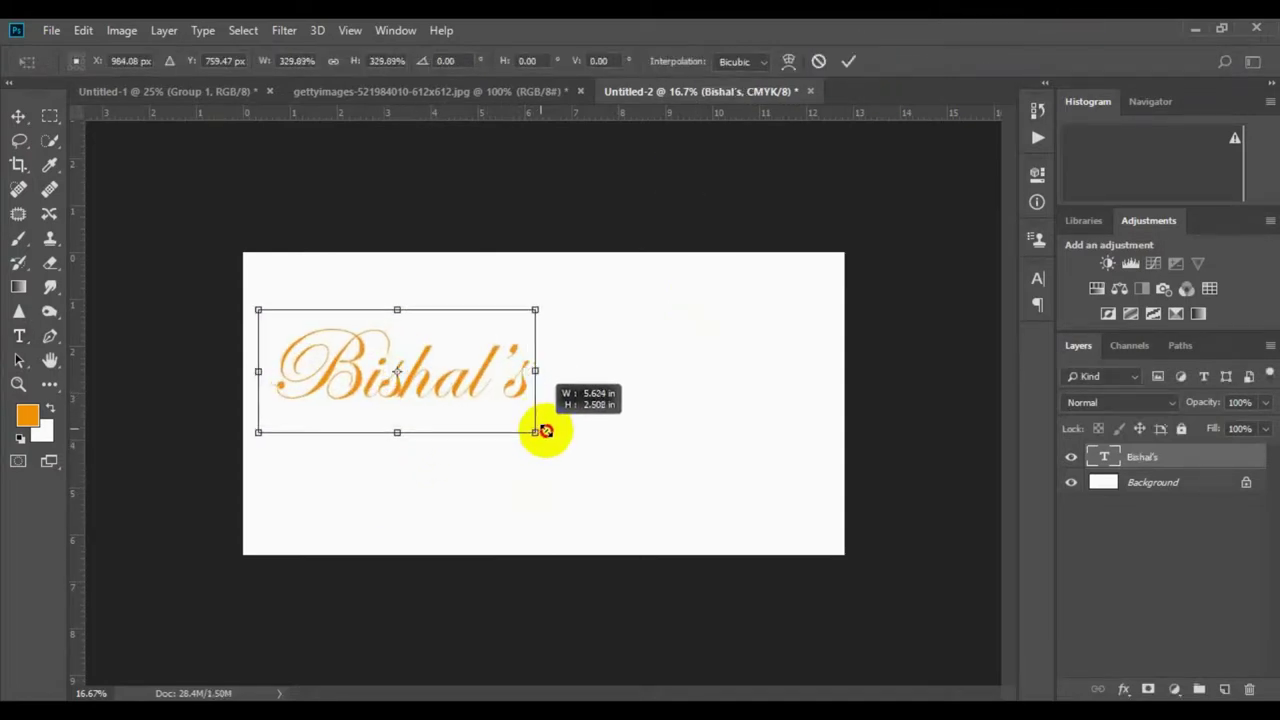
mouse_move(491, 374)
mouse_down()
mouse_move(569, 373)
mouse_move(556, 365)
mouse_up()
click(847, 64)
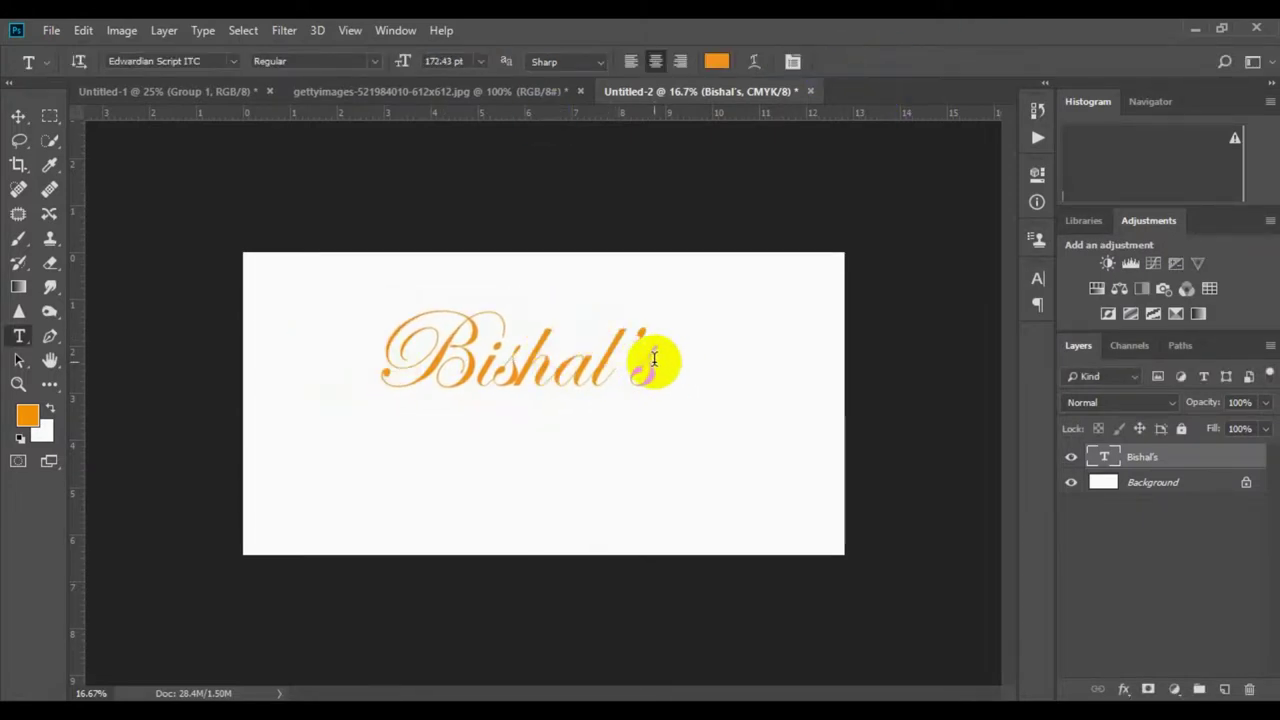
drag(651, 360, 291, 320)
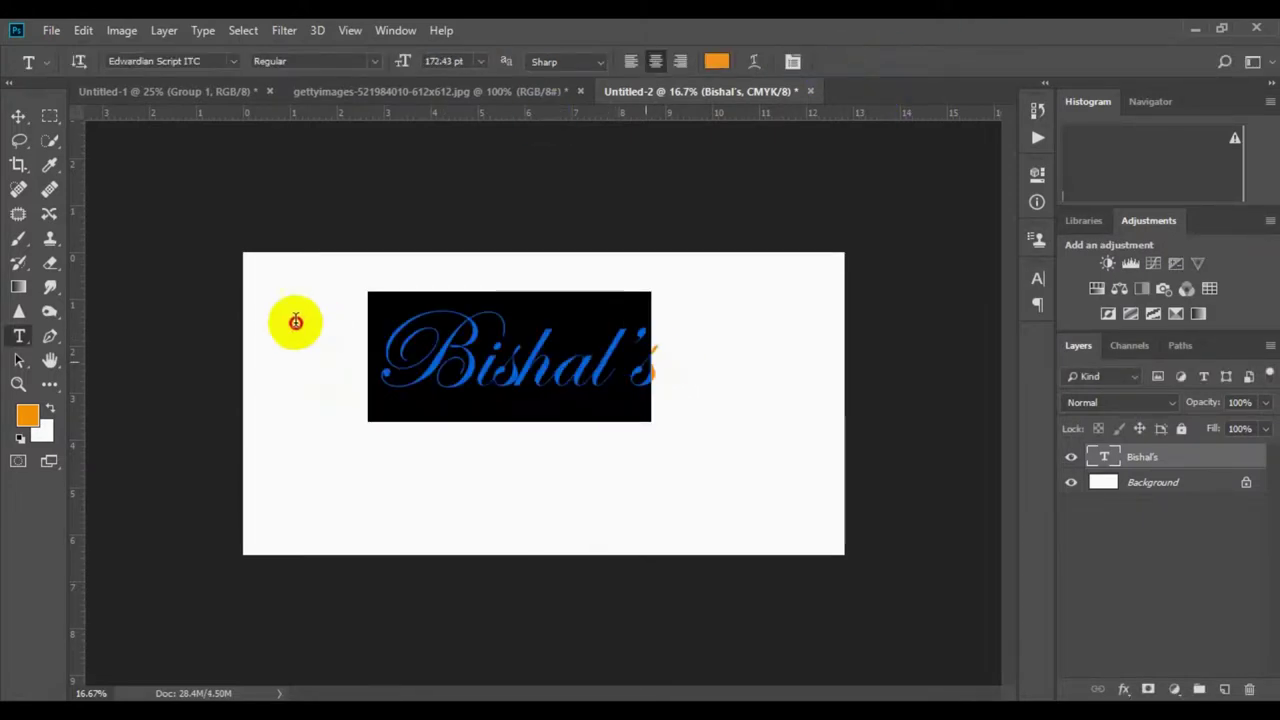
Preview alternative typefaces on Bishal's, then keep Edwardian Script ITC at 172.43 pt.
click(232, 61)
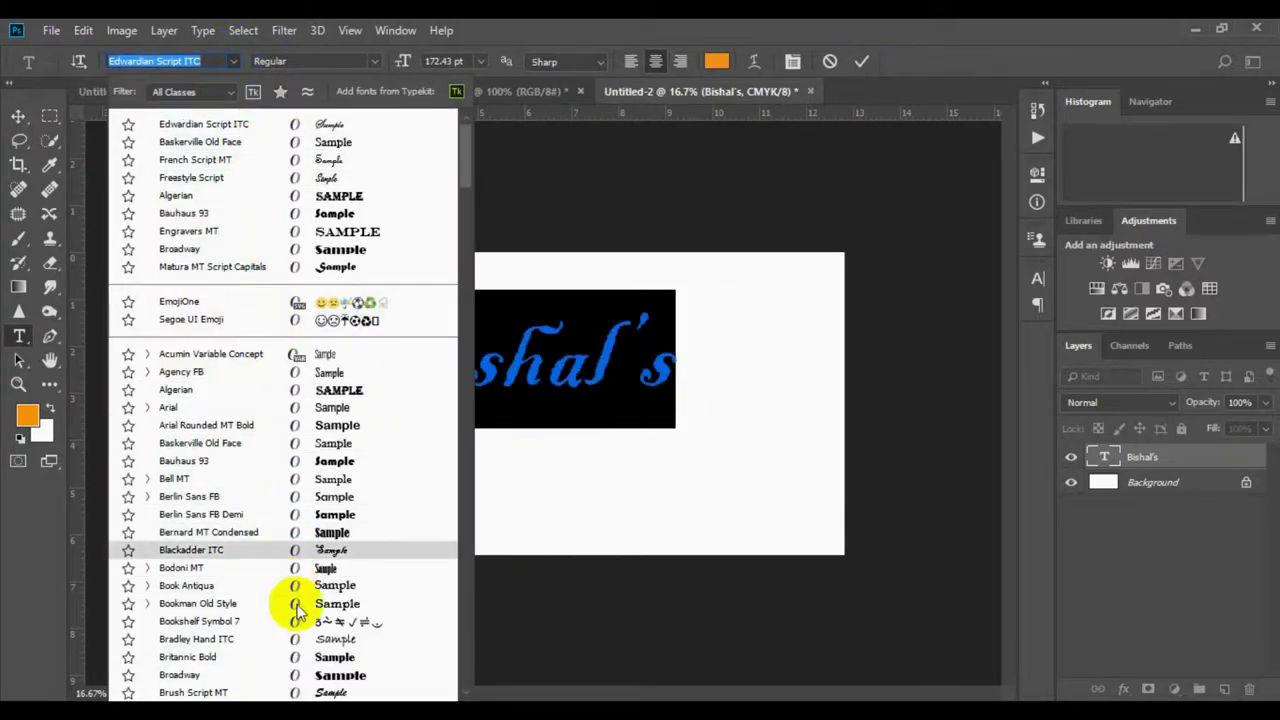
scroll(295, 590, down, 3)
scroll(295, 590, down, 3)
scroll(300, 580, down, 5)
scroll(305, 578, down, 3)
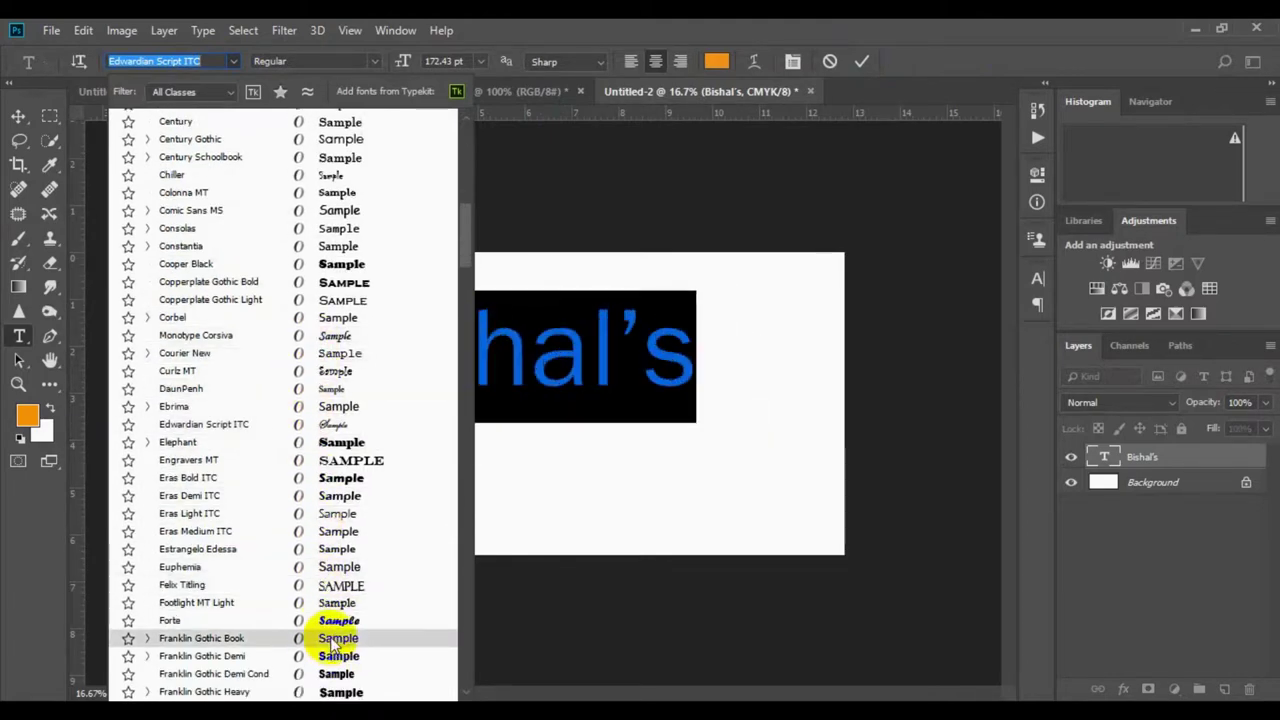
scroll(328, 605, down, 3)
scroll(336, 600, down, 1)
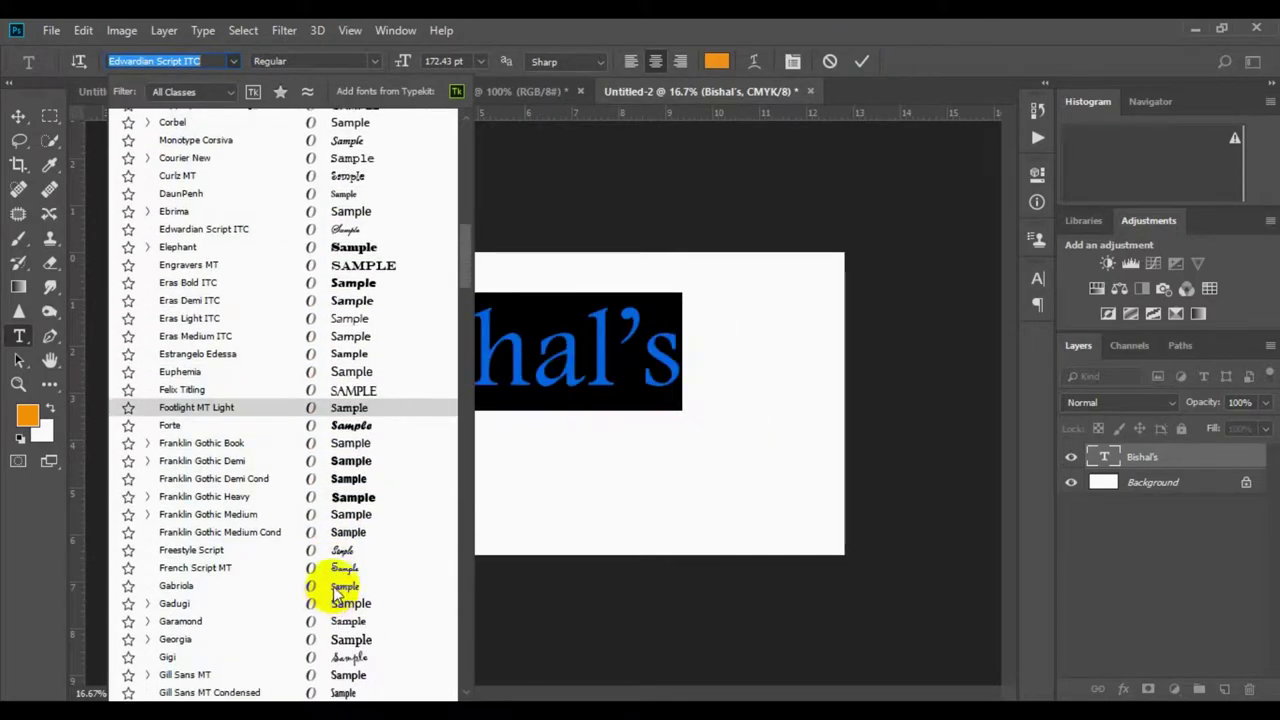
scroll(335, 570, down, 1)
scroll(337, 540, down, 2)
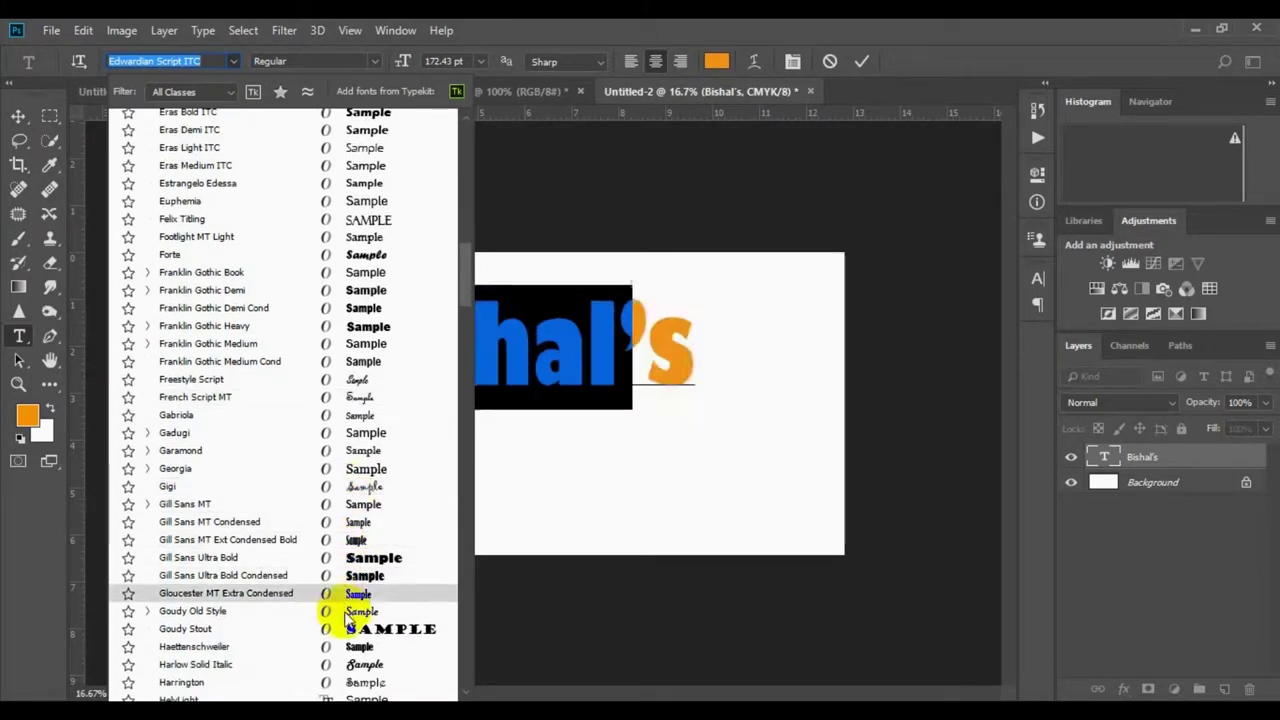
scroll(350, 590, down, 3)
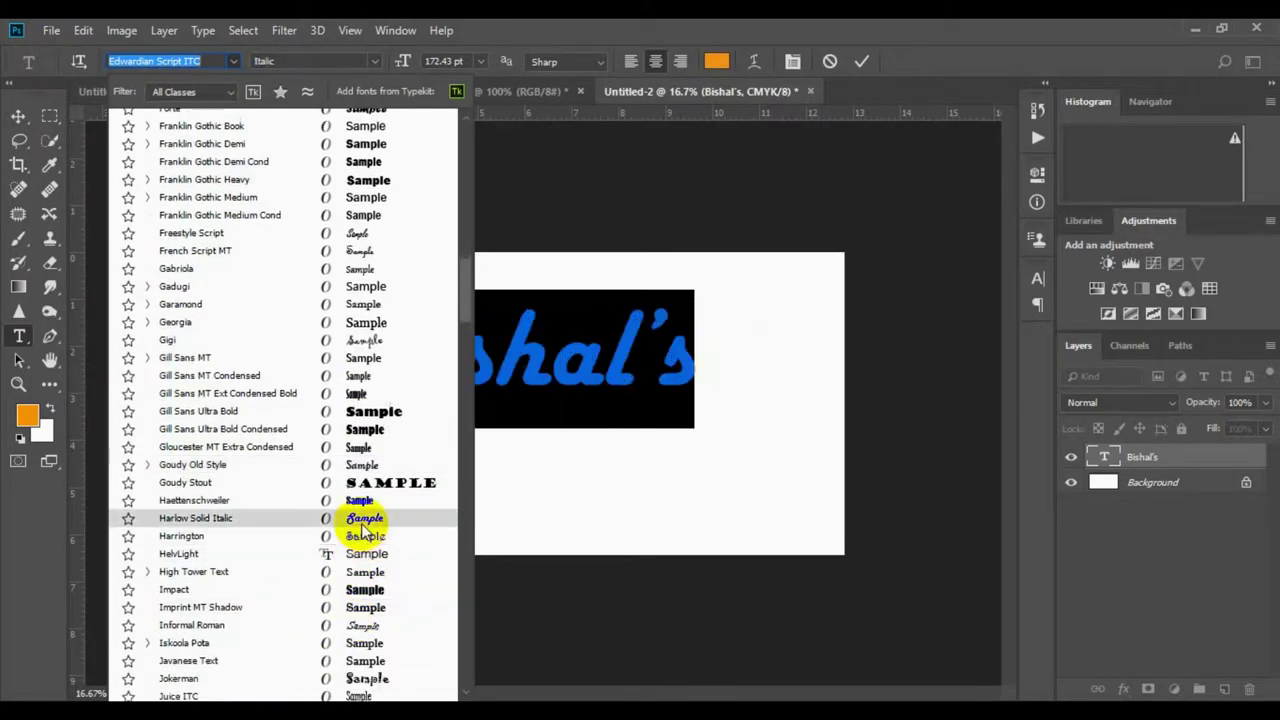
scroll(365, 532, up, 3)
scroll(365, 532, up, 7)
scroll(365, 532, up, 6)
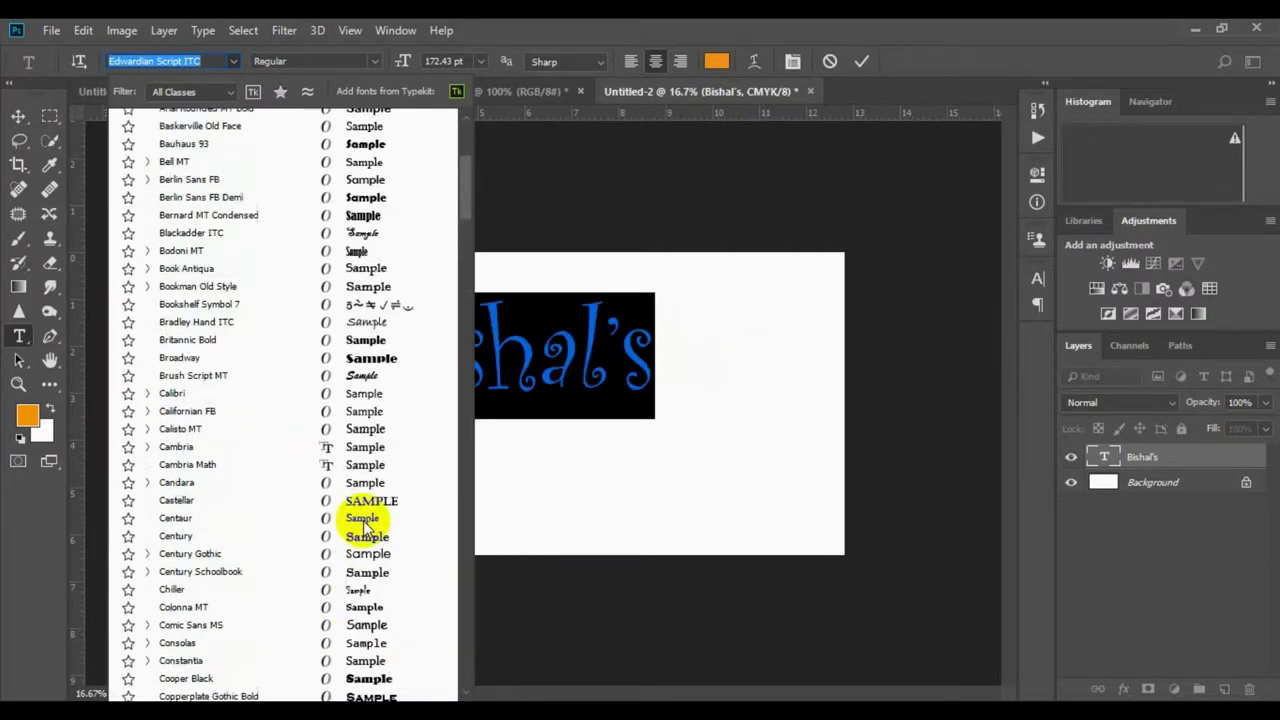
scroll(365, 532, up, 8)
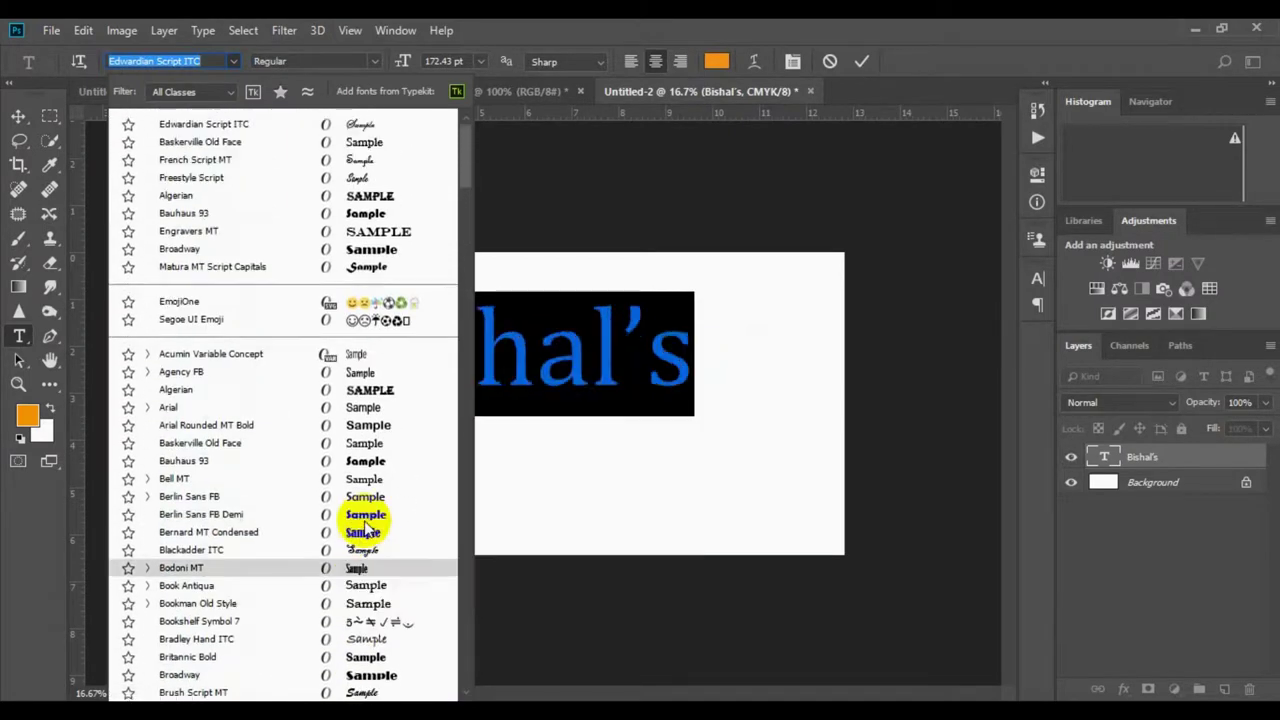
click(365, 128)
click(861, 61)
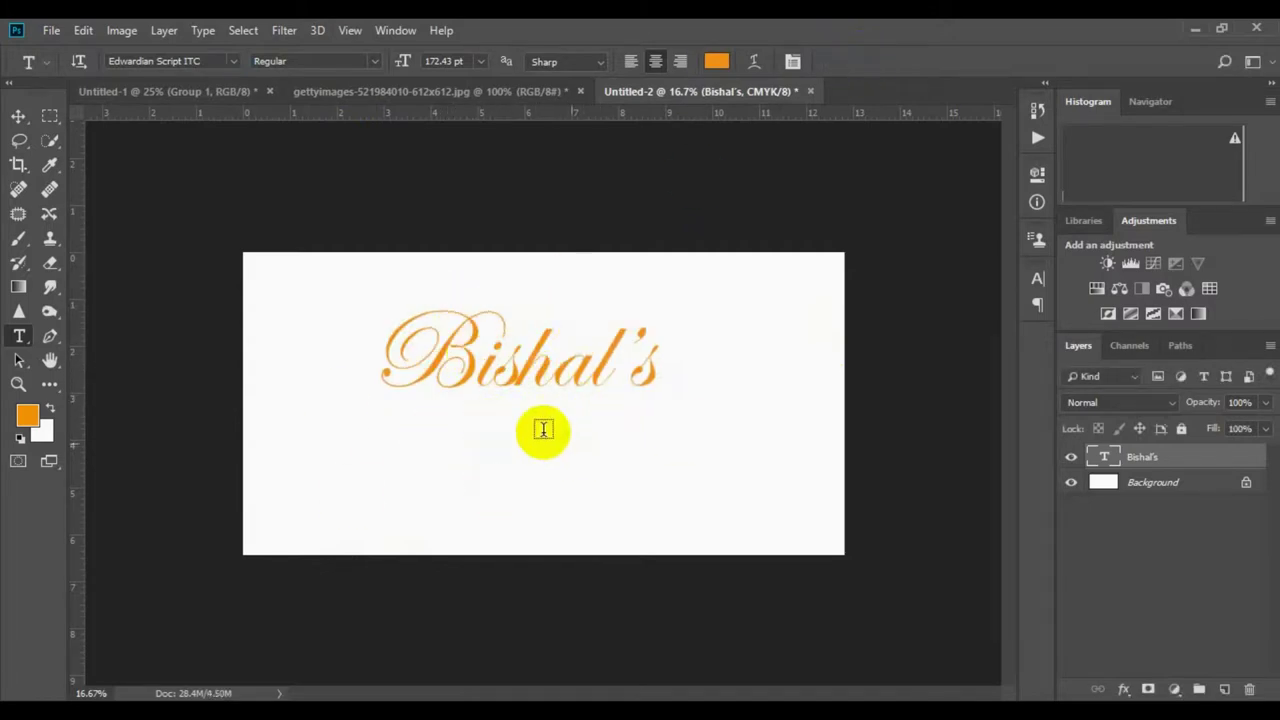
Add 'Creative Gellary' as a 47.68 pt orange text layer below Bishal's.
click(461, 440)
text(Creative Gellary)
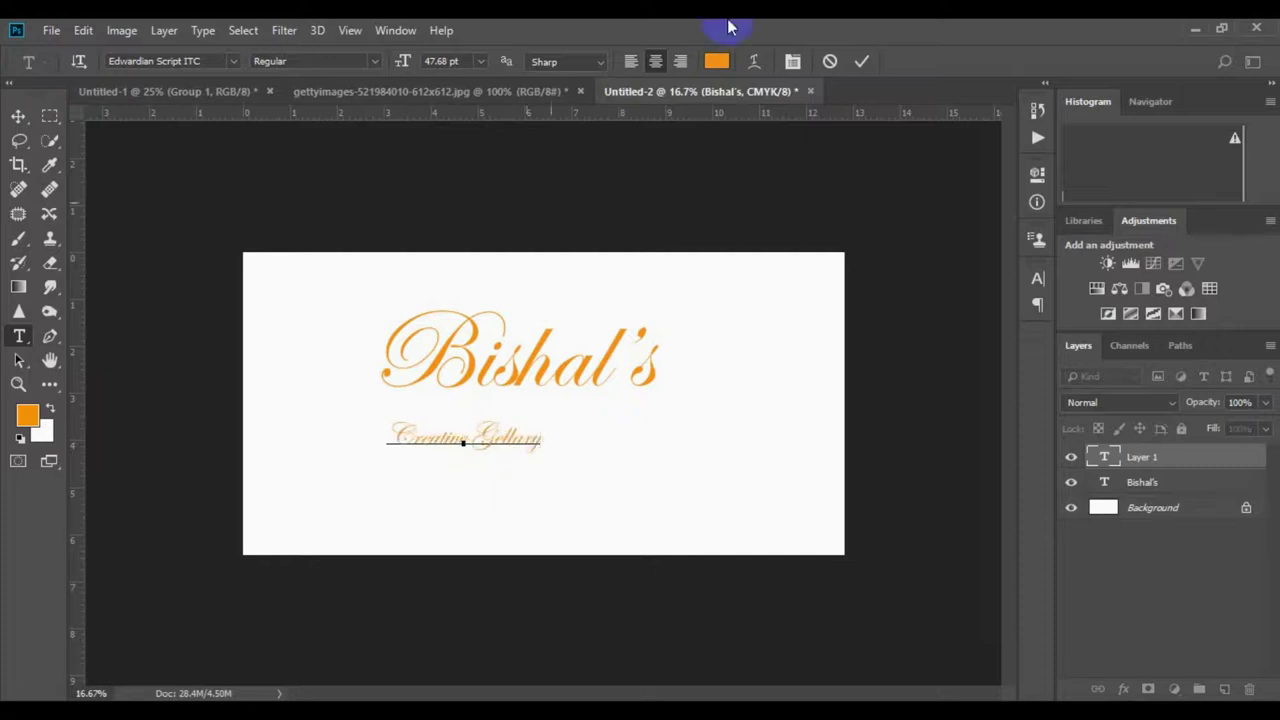
click(861, 61)
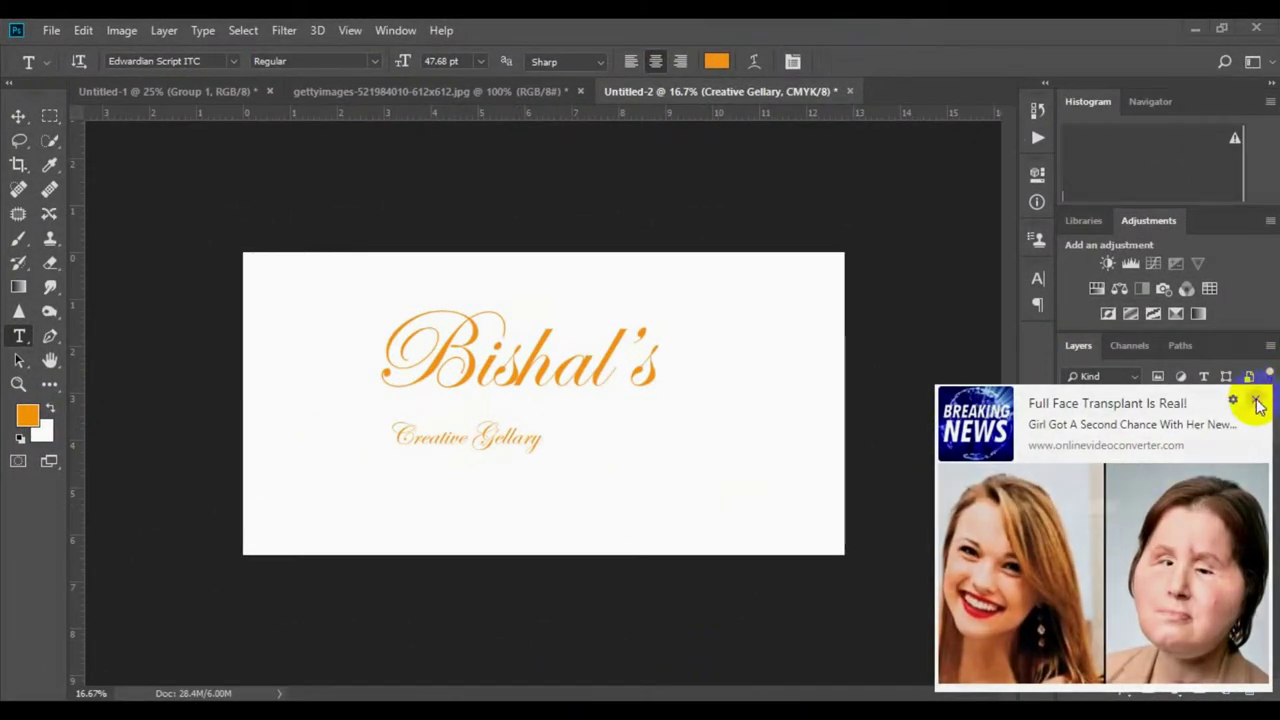
click(1256, 401)
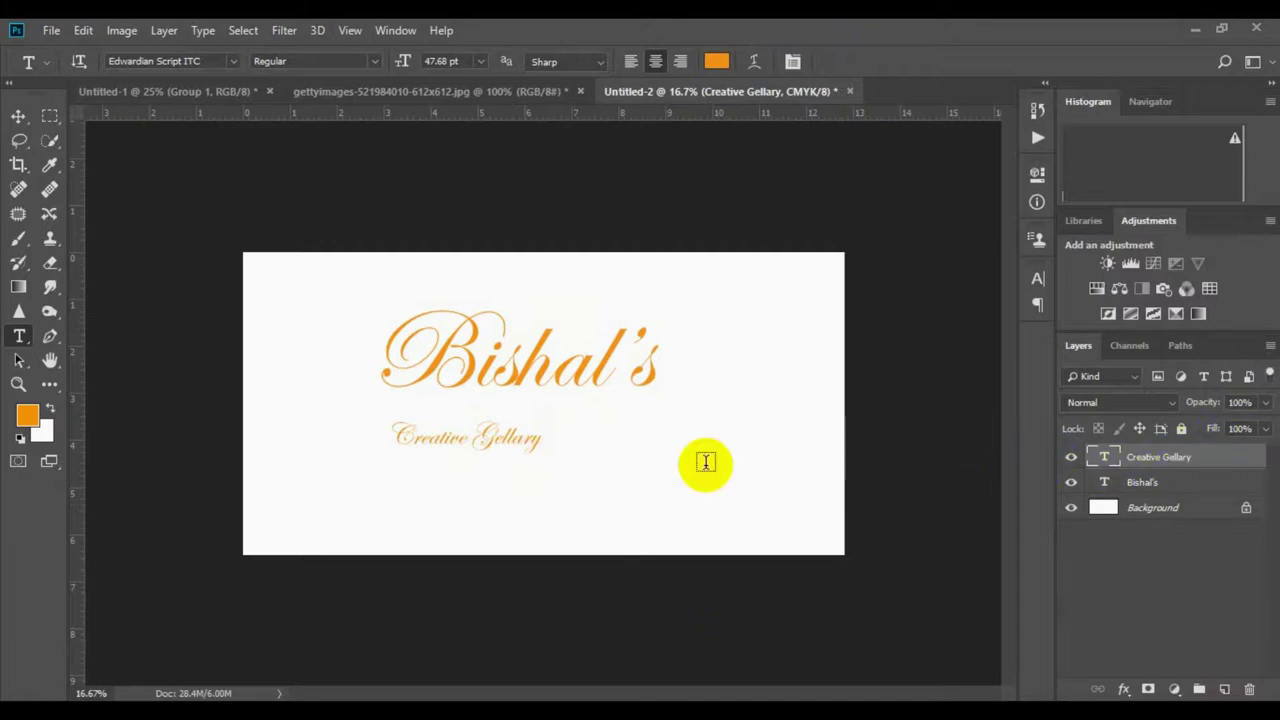
Try enlarging Creative Gellary, then revert it to its original size.
key(ctrl+t)
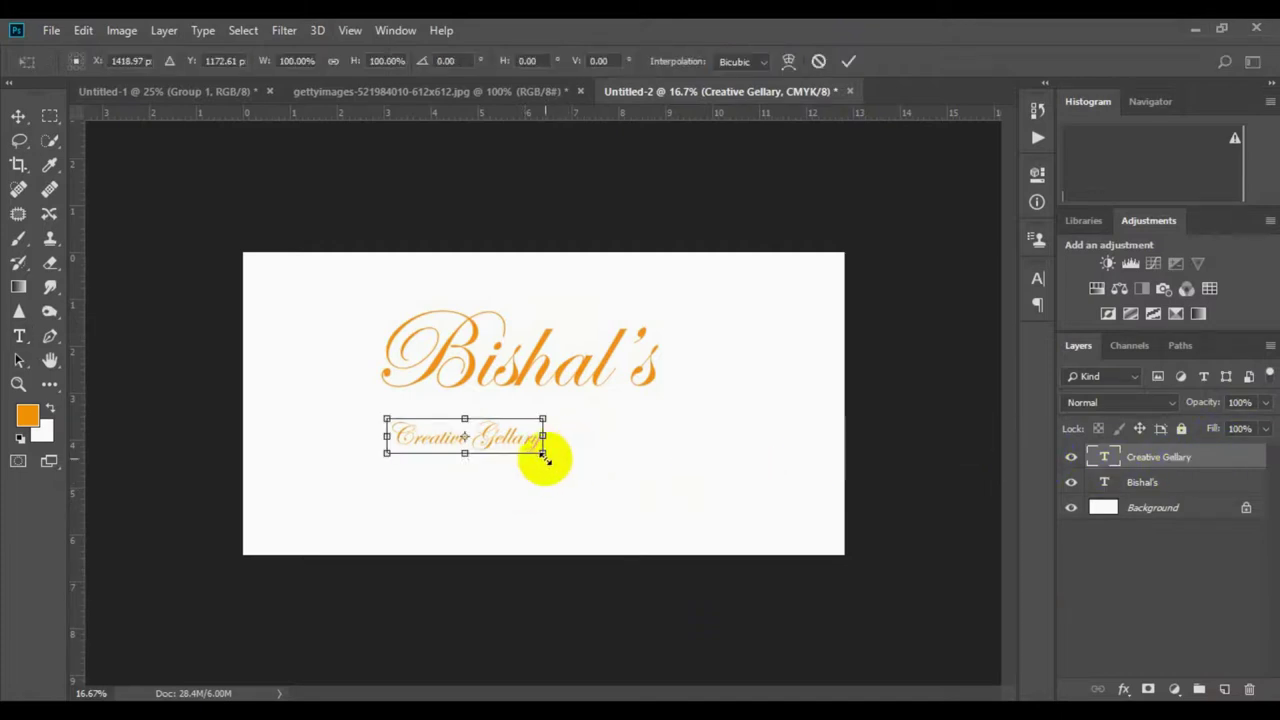
drag(542, 452, 658, 462)
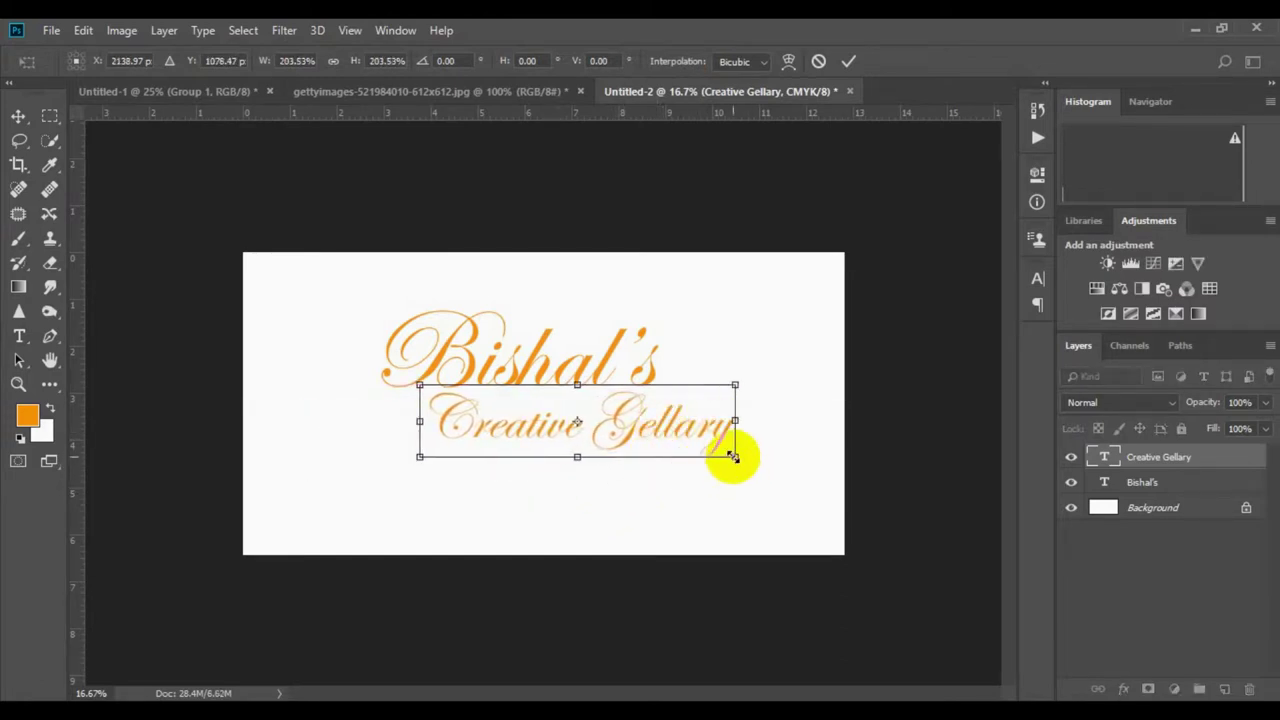
drag(735, 456, 689, 429)
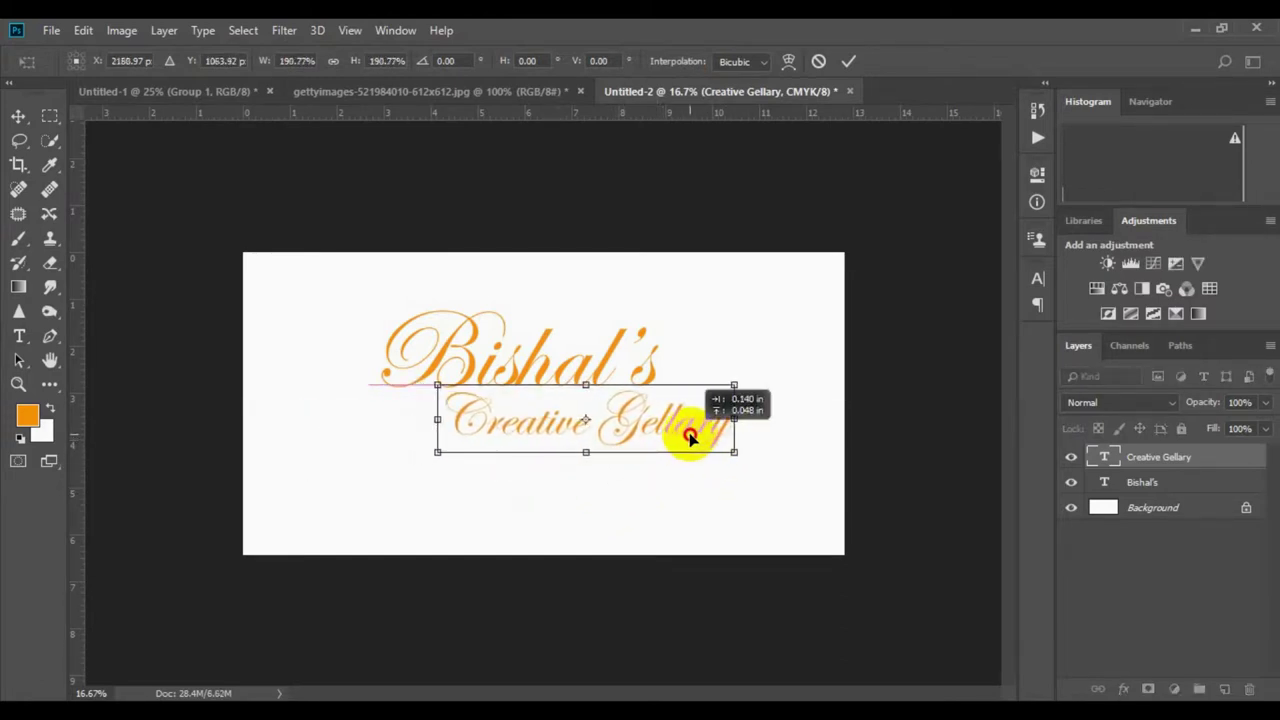
key(Return)
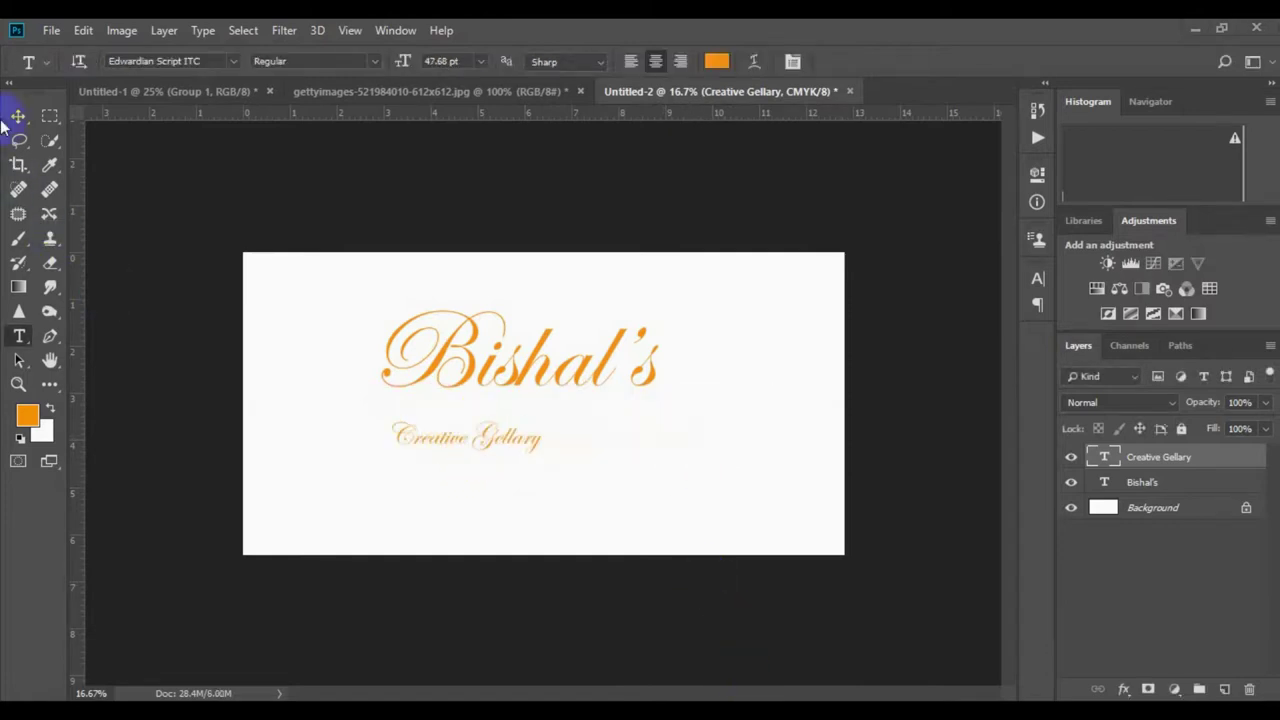
Scale Creative Gellary to about 152% and nudge it under the right half of Bishal's.
key(ctrl+t)
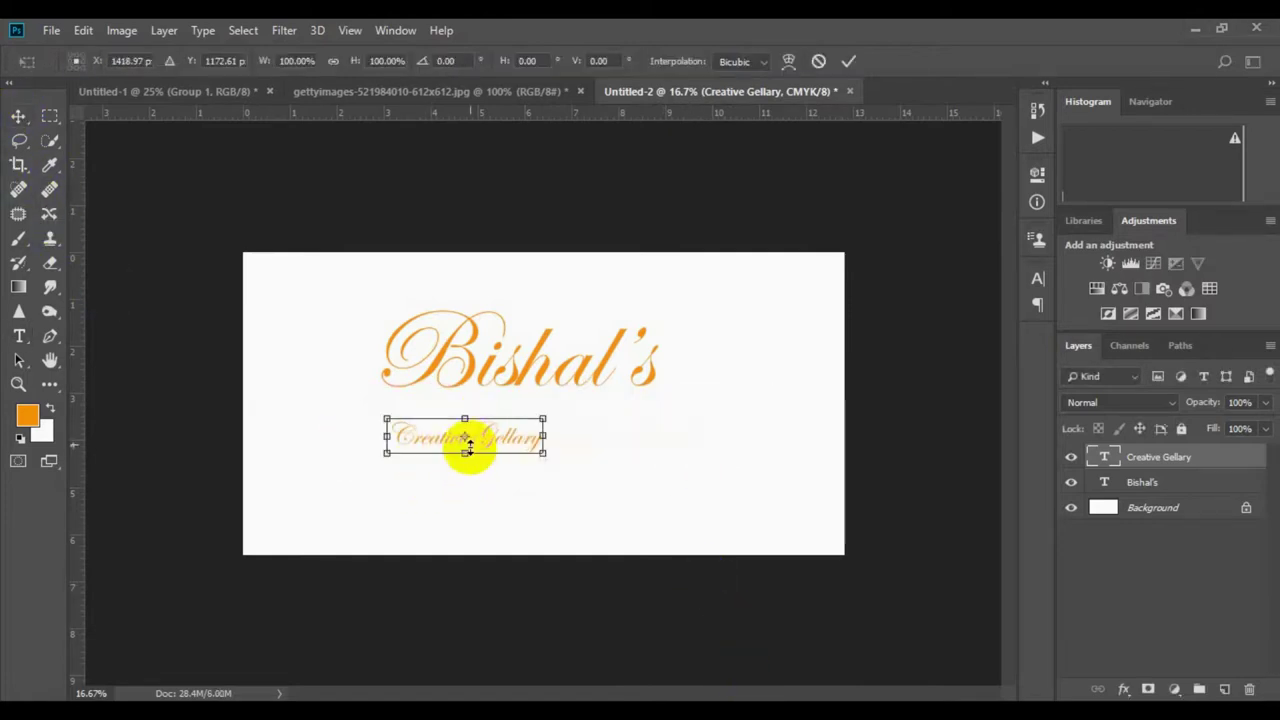
mouse_move(543, 452)
mouse_down()
mouse_move(571, 457)
mouse_move(669, 417)
mouse_move(718, 440)
mouse_up()
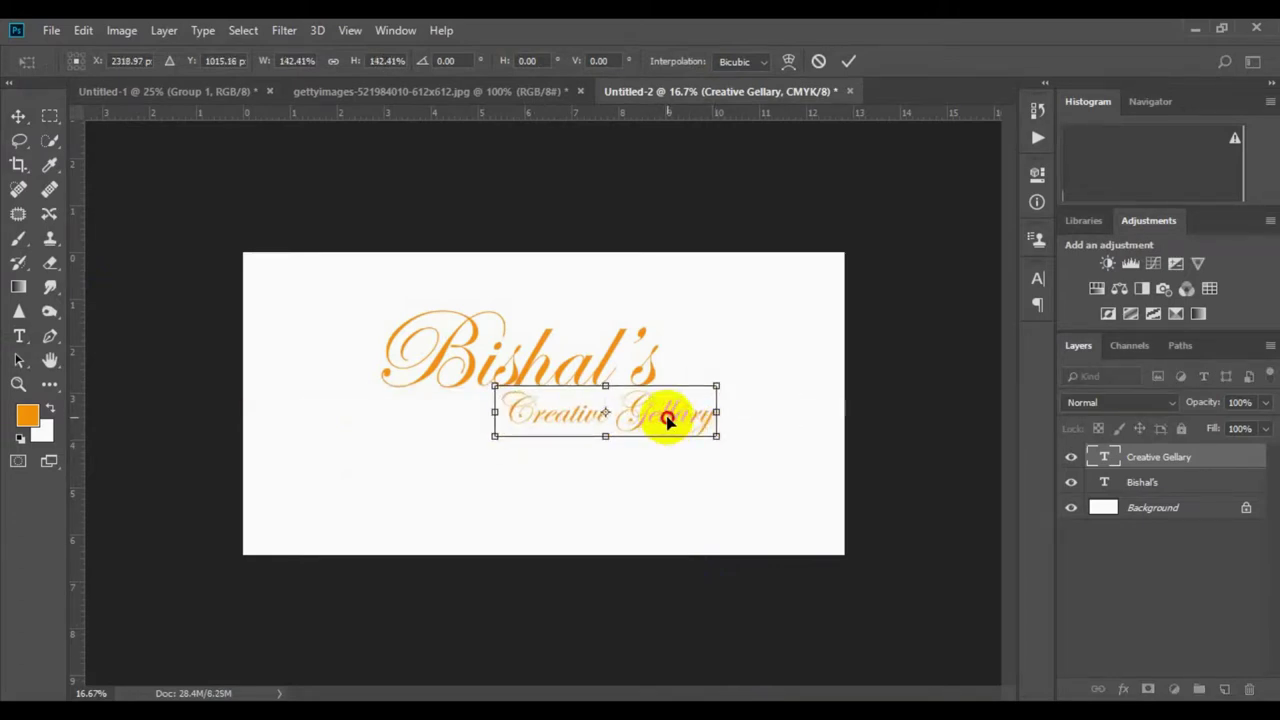
drag(669, 420, 673, 419)
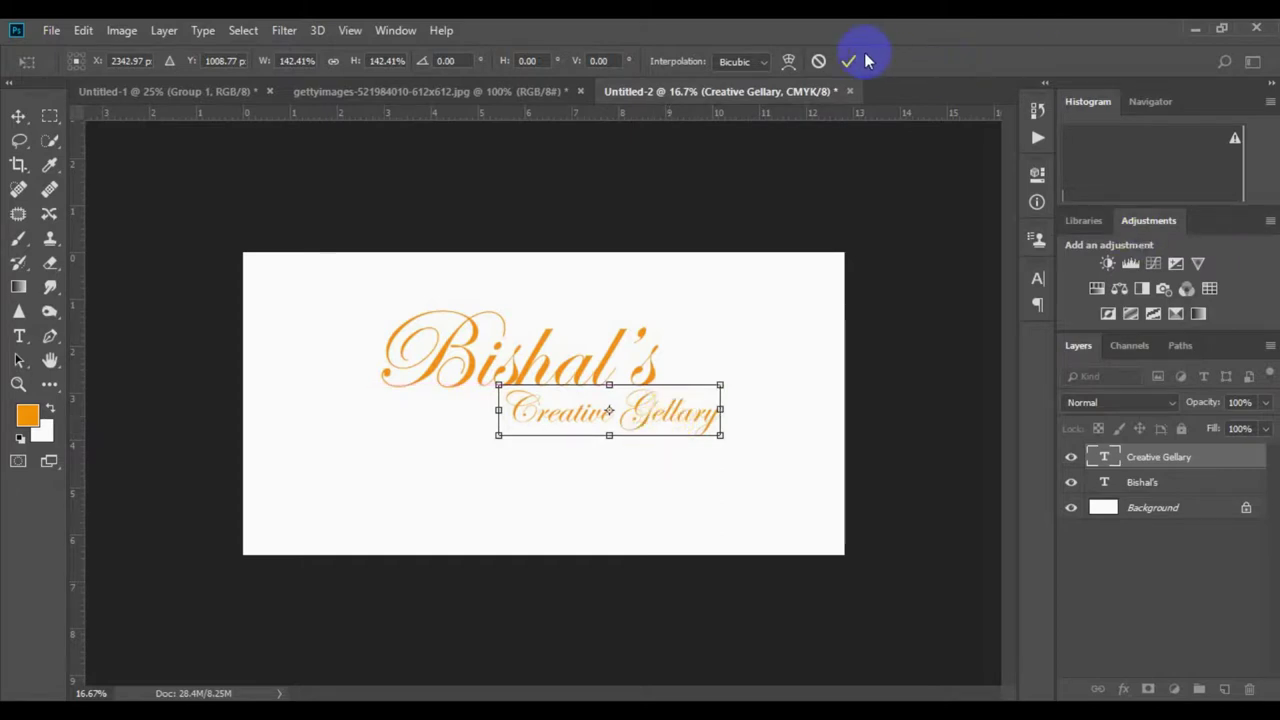
drag(720, 436, 696, 406)
key(Down)
key(Down)
key(Down)
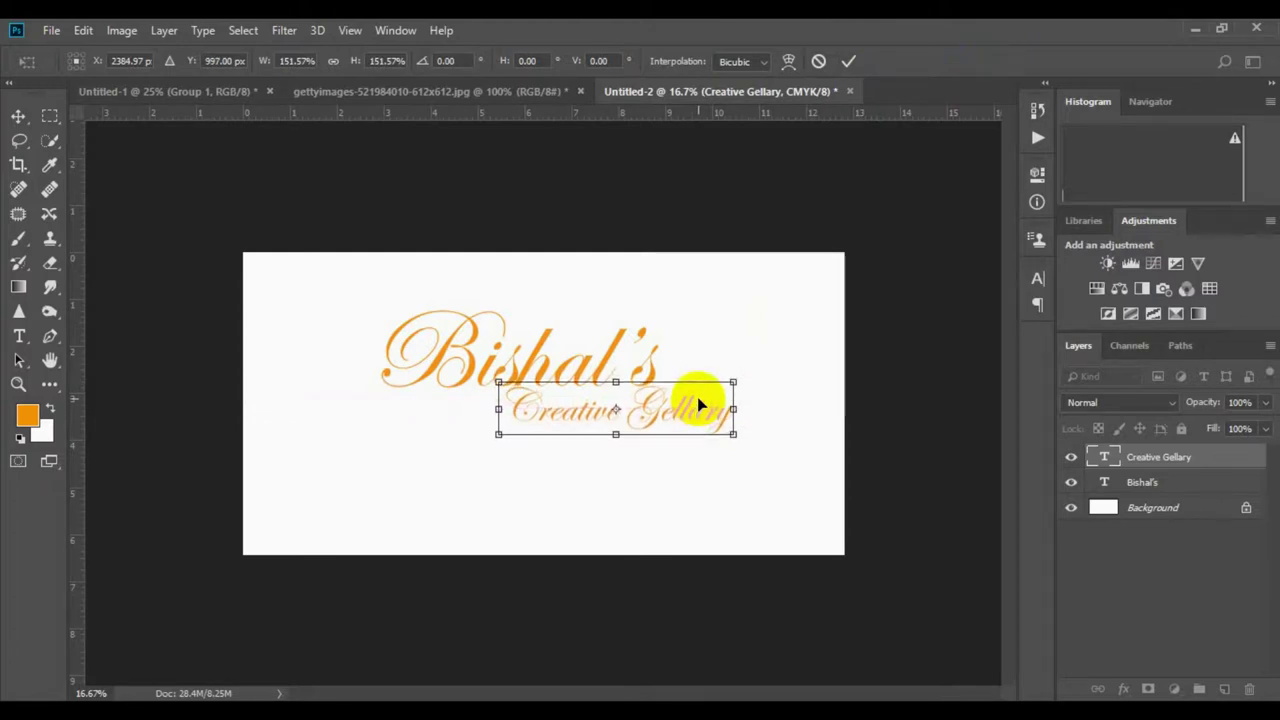
key(Right)
key(Right)
click(846, 61)
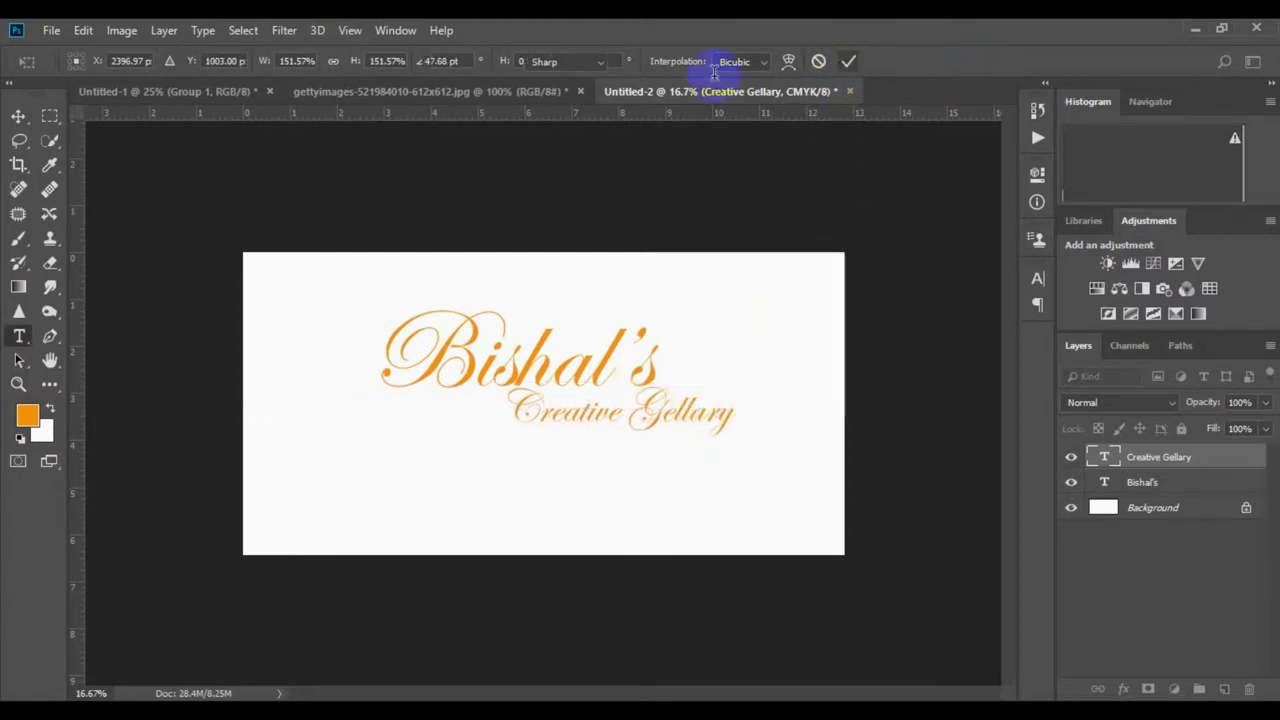
Group the Bishal's and Creative Gellary text layers into Group 1.
click(1141, 485)
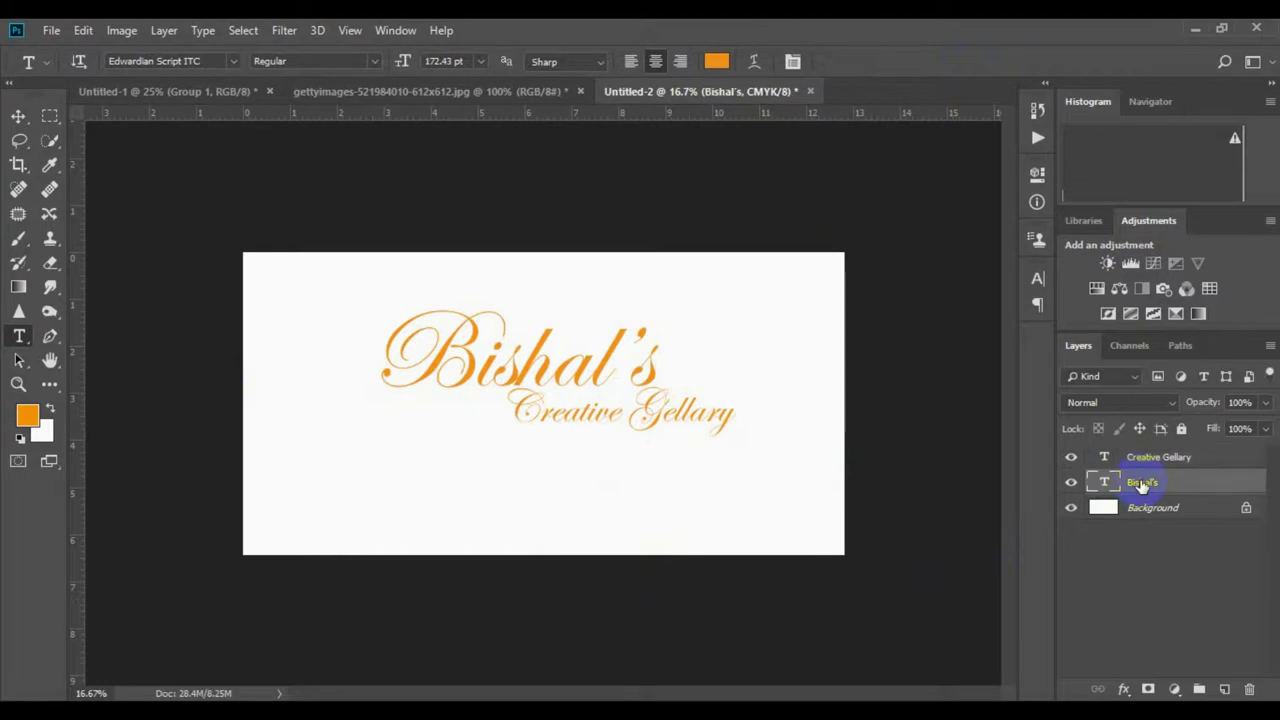
shift+click(1143, 460)
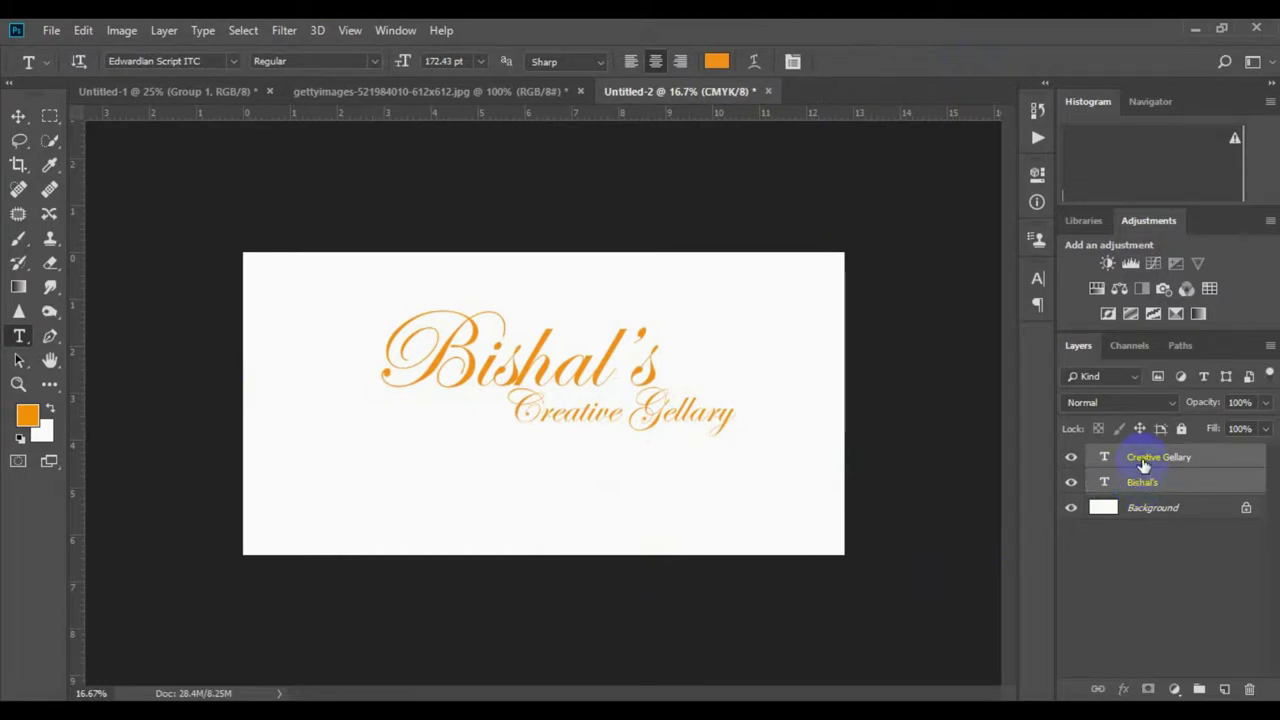
key(ctrl+g)
Enable Bevel & Emboss in Group 1's Blending Options for a gold sheen.
right_click(1141, 460)
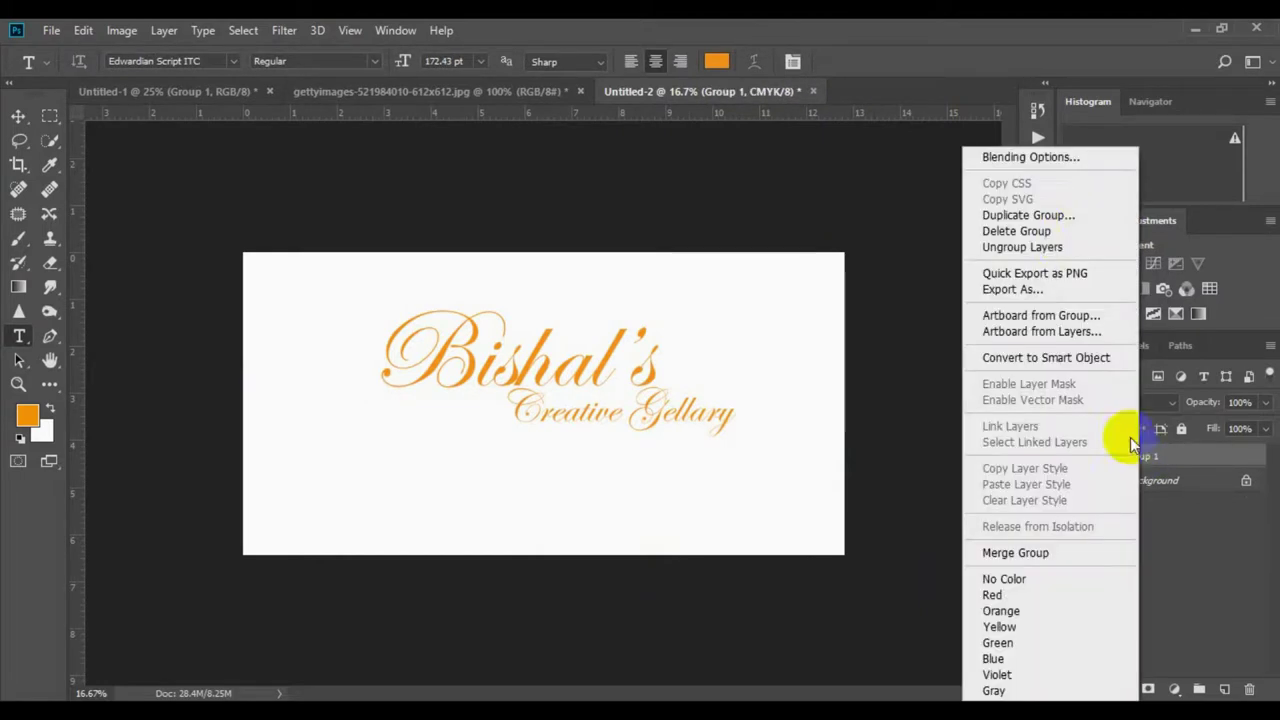
click(1038, 158)
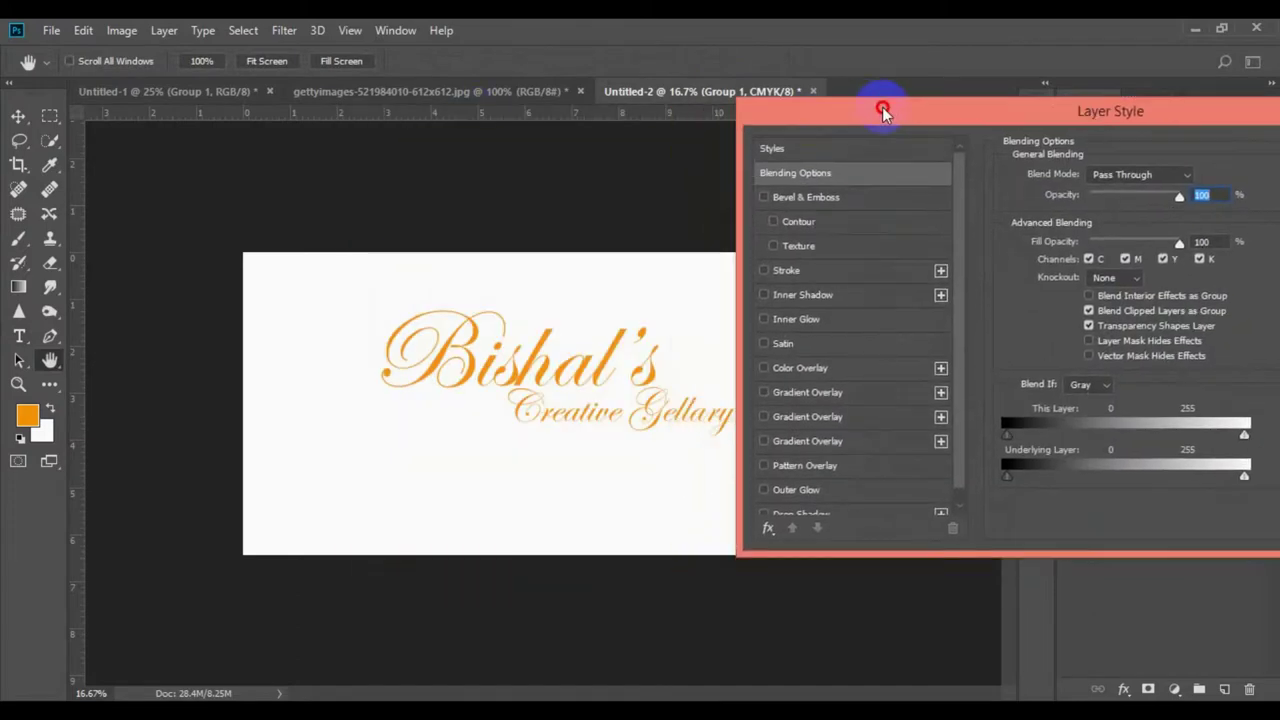
mouse_move(537, 142)
mouse_down()
mouse_move(957, 132)
mouse_move(915, 130)
mouse_up()
click(796, 197)
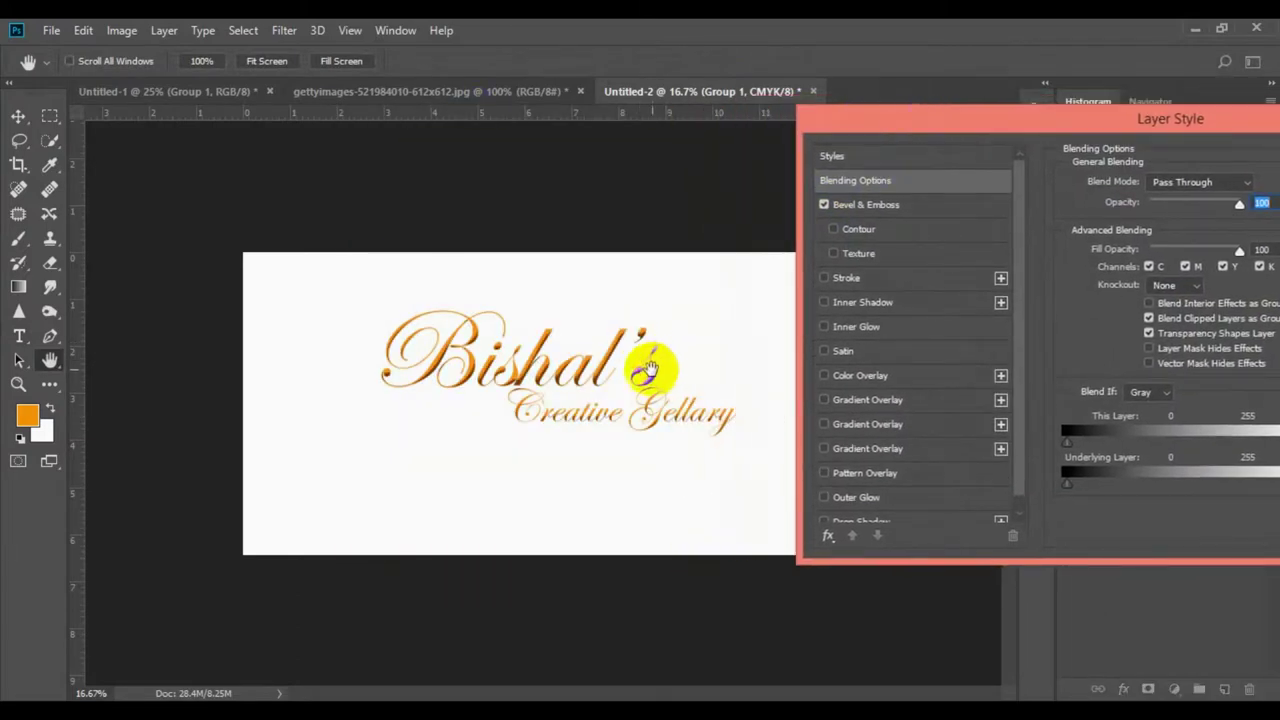
drag(900, 116, 736, 42)
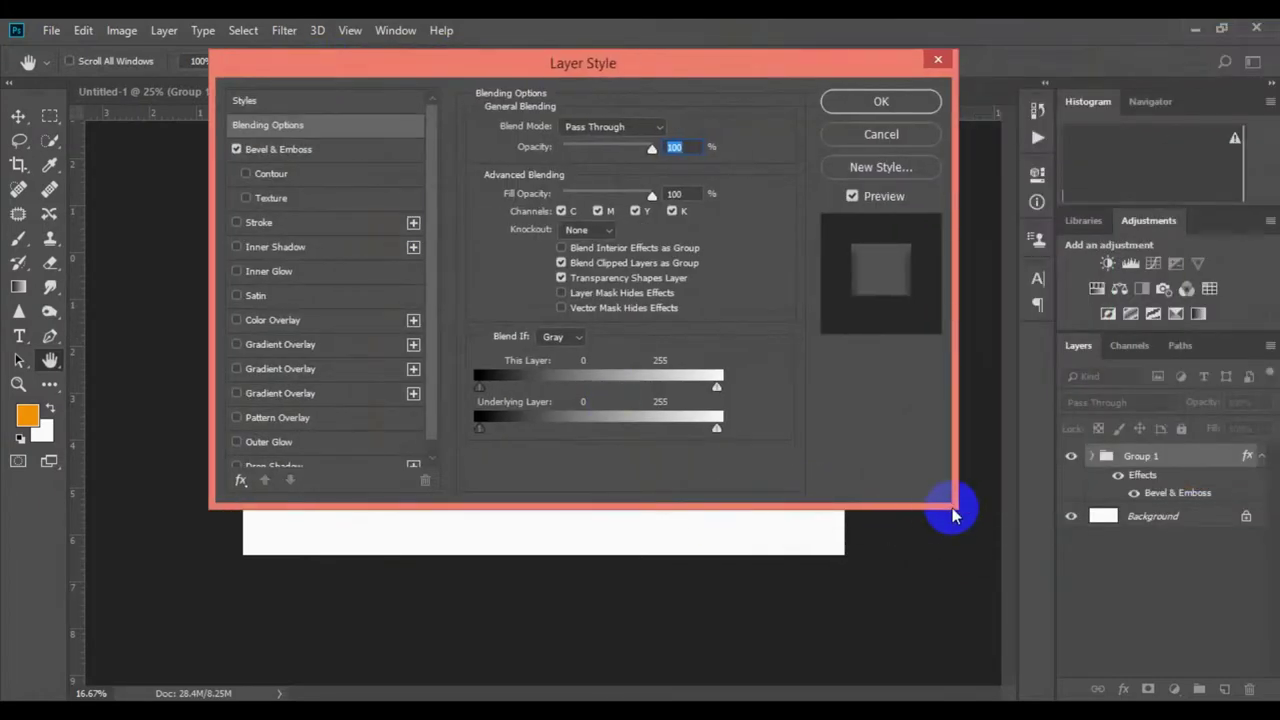
drag(765, 75, 1192, 131)
Enlarge the bevel, keep direction Up, and set highlight/shadow opacity to 47%/41%.
click(717, 200)
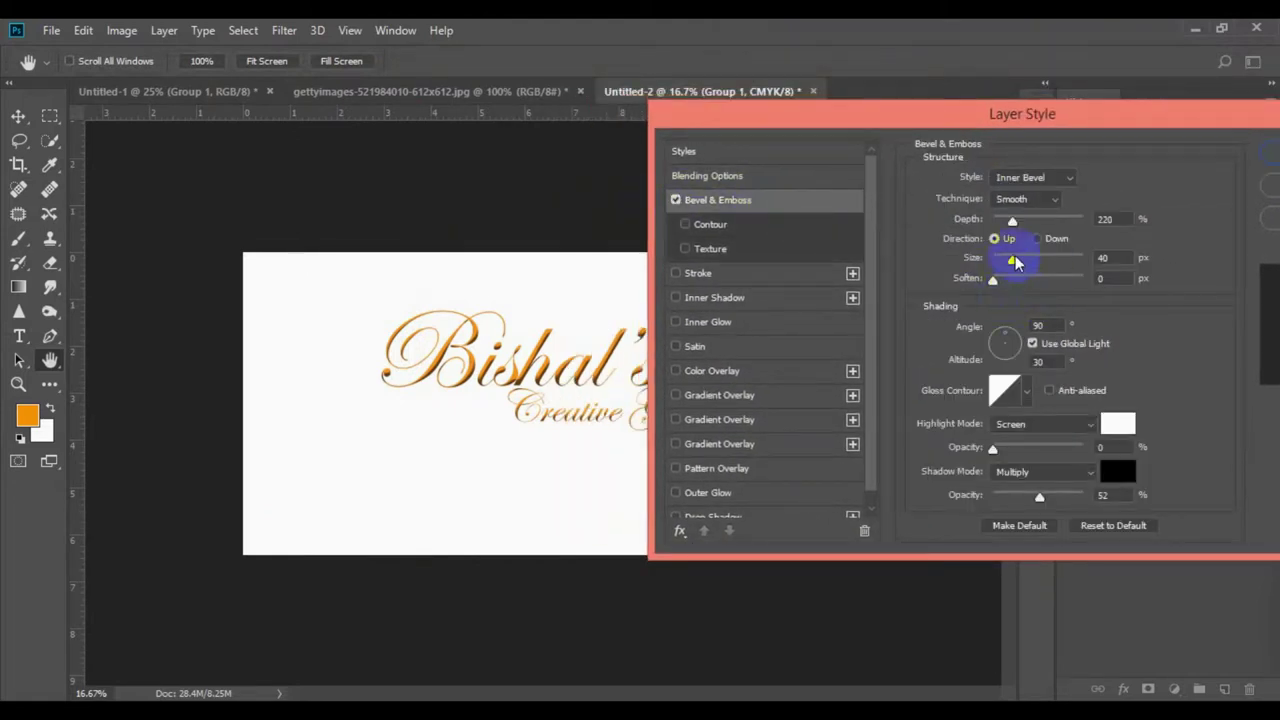
drag(1015, 262, 1048, 286)
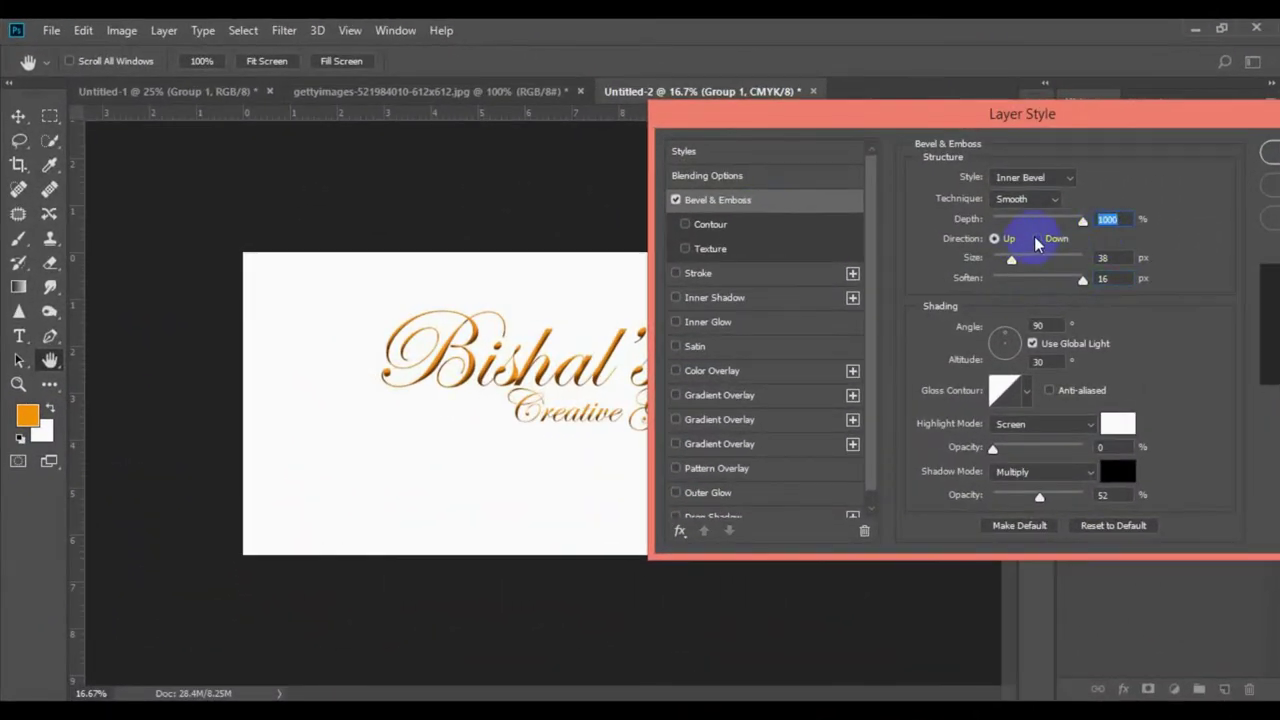
click(1037, 240)
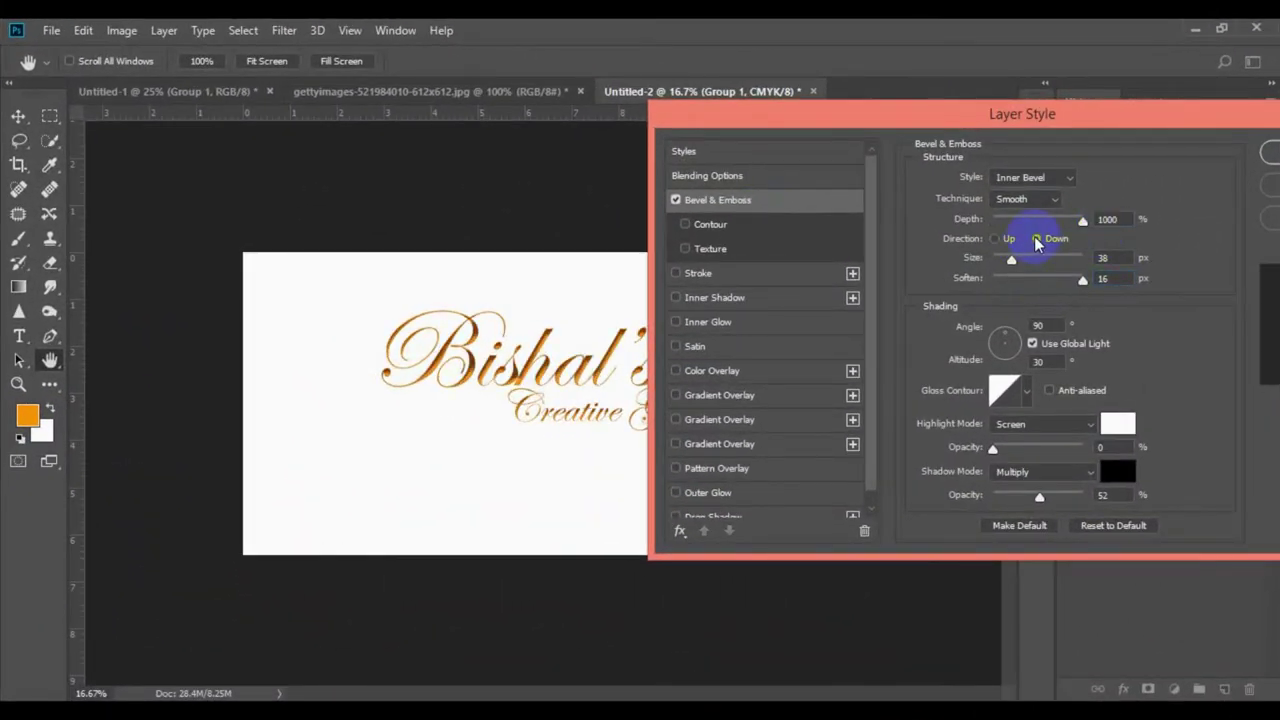
click(995, 239)
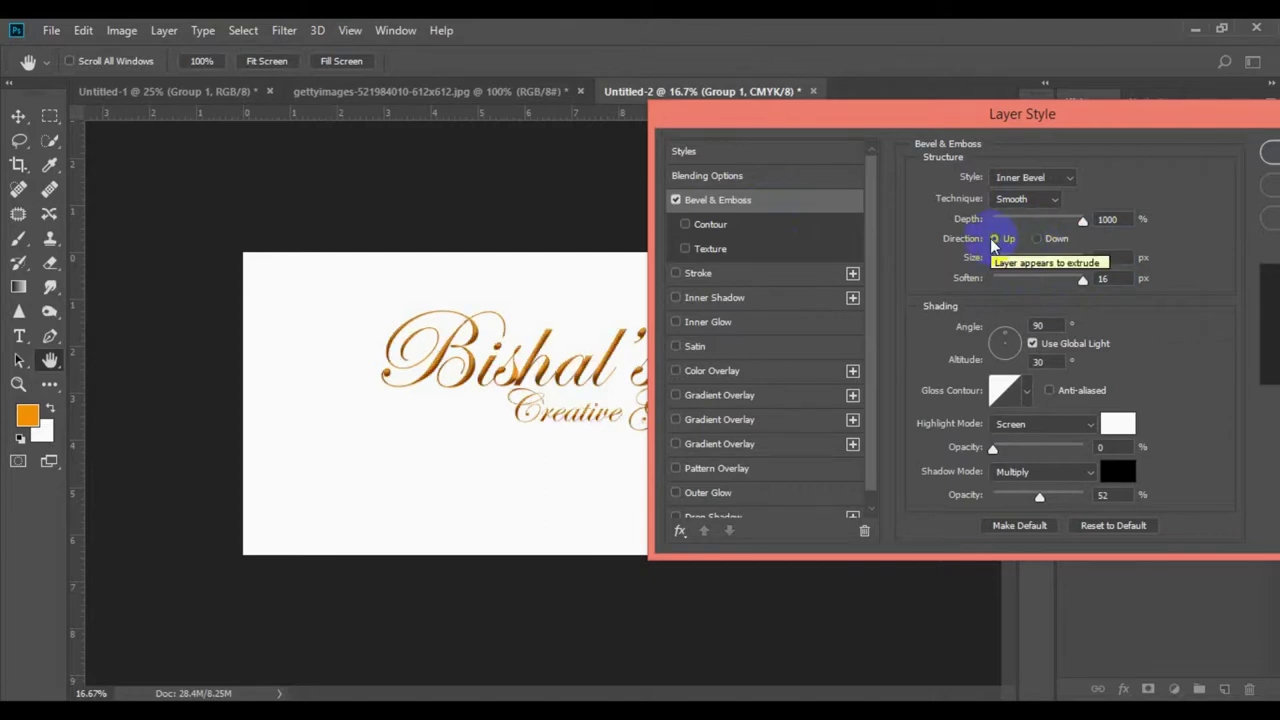
mouse_move(993, 448)
mouse_down()
mouse_move(1080, 447)
mouse_move(1019, 447)
mouse_up()
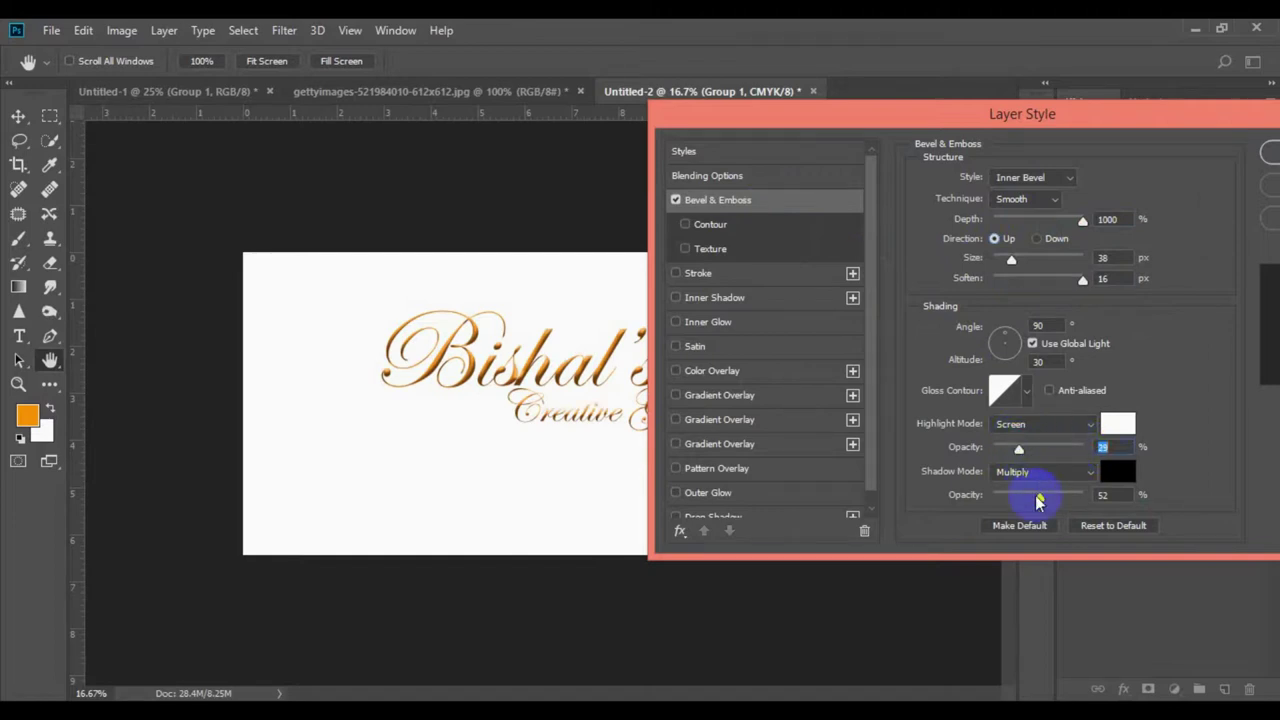
mouse_move(1039, 496)
mouse_down()
mouse_move(1015, 496)
mouse_move(1066, 494)
mouse_move(1037, 492)
mouse_up()
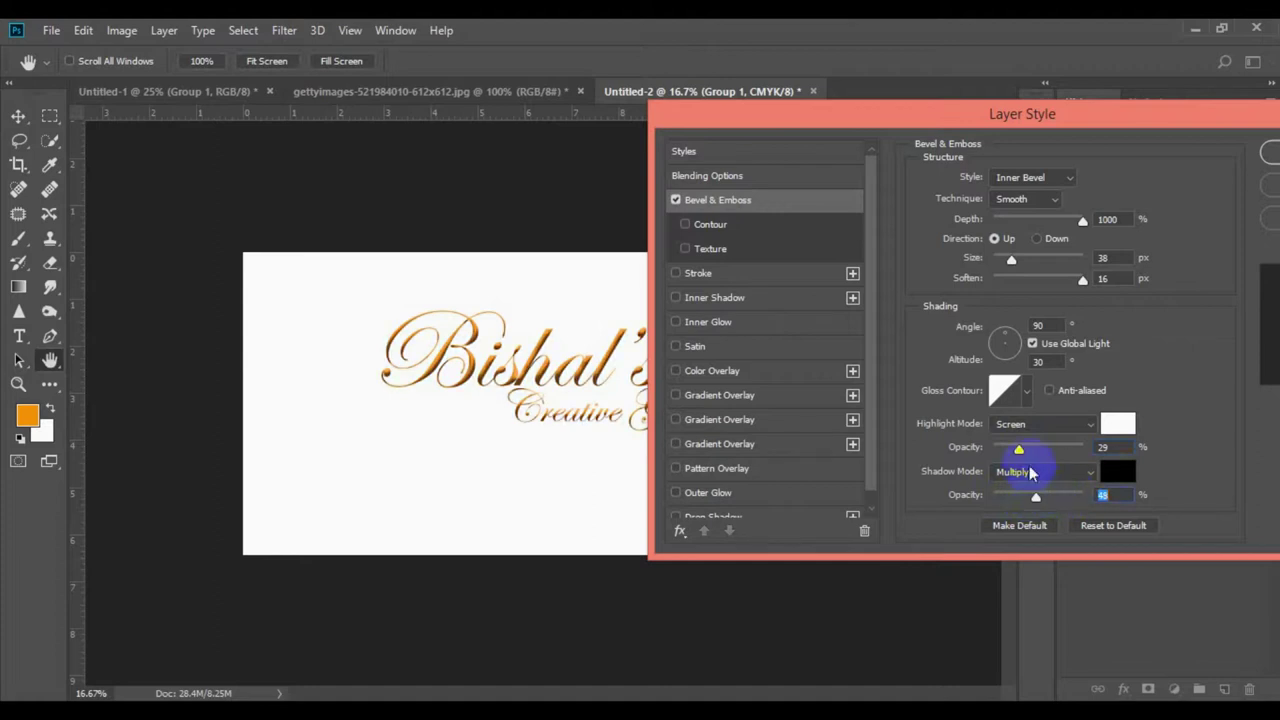
drag(1019, 447, 1035, 446)
drag(1036, 497, 1029, 496)
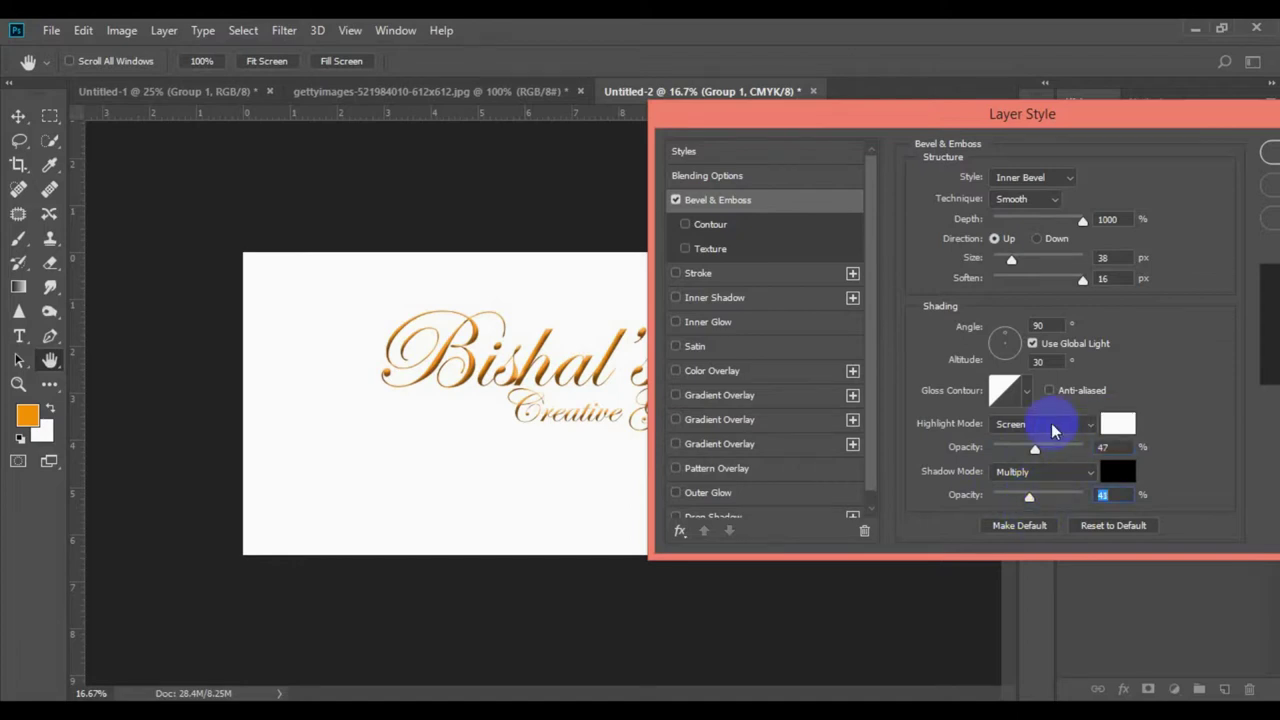
Settle the bevel size at 29 px.
click(675, 274)
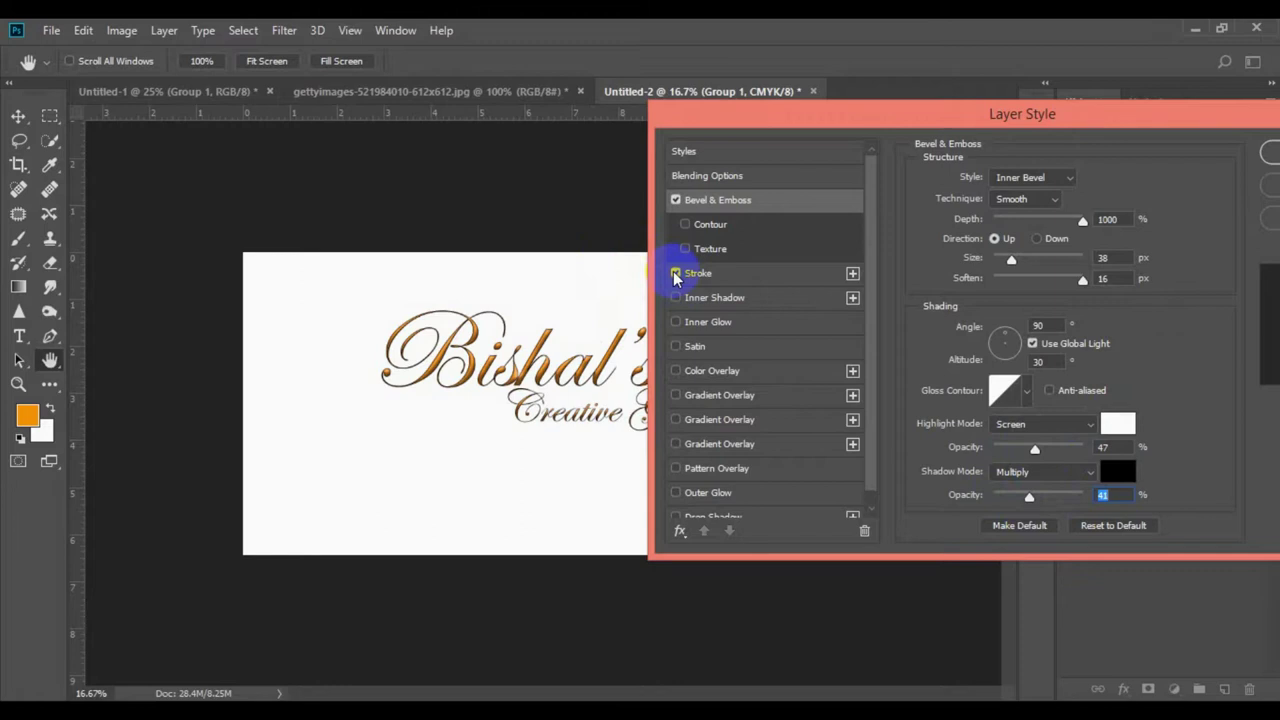
mouse_move(1012, 260)
mouse_down()
mouse_move(1051, 263)
mouse_move(990, 262)
mouse_move(1033, 264)
mouse_up()
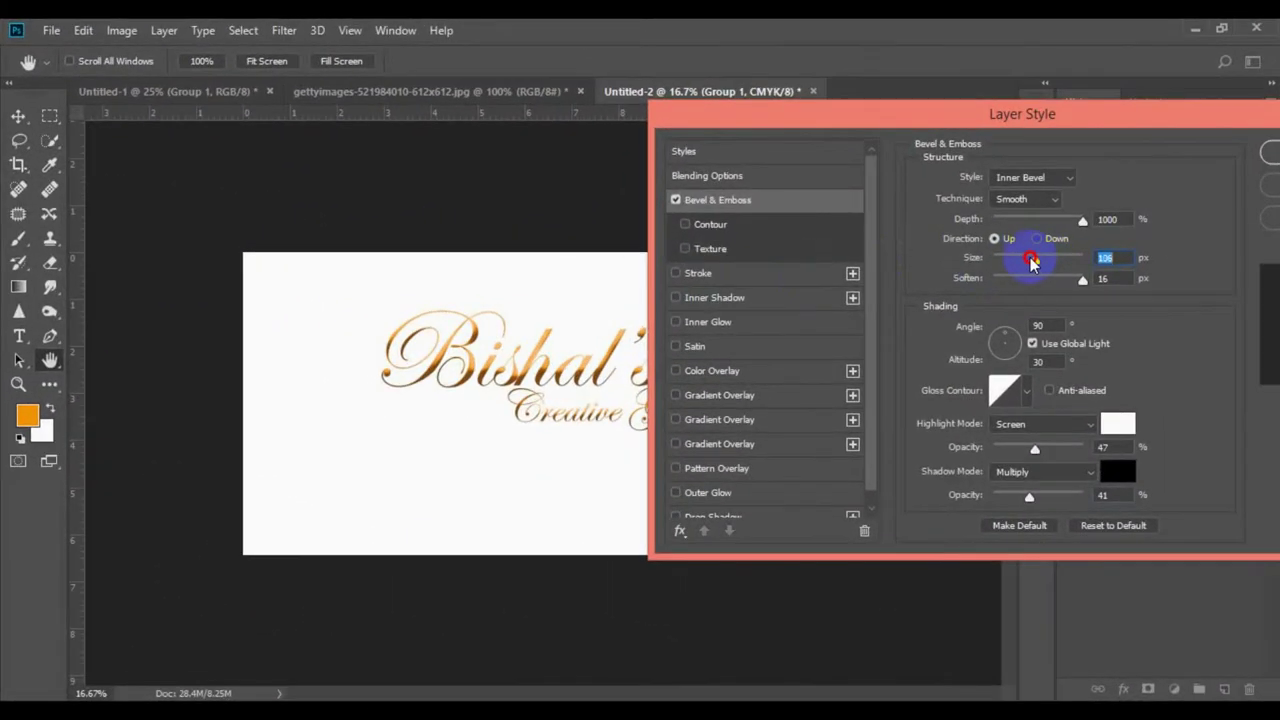
drag(1015, 258, 1009, 255)
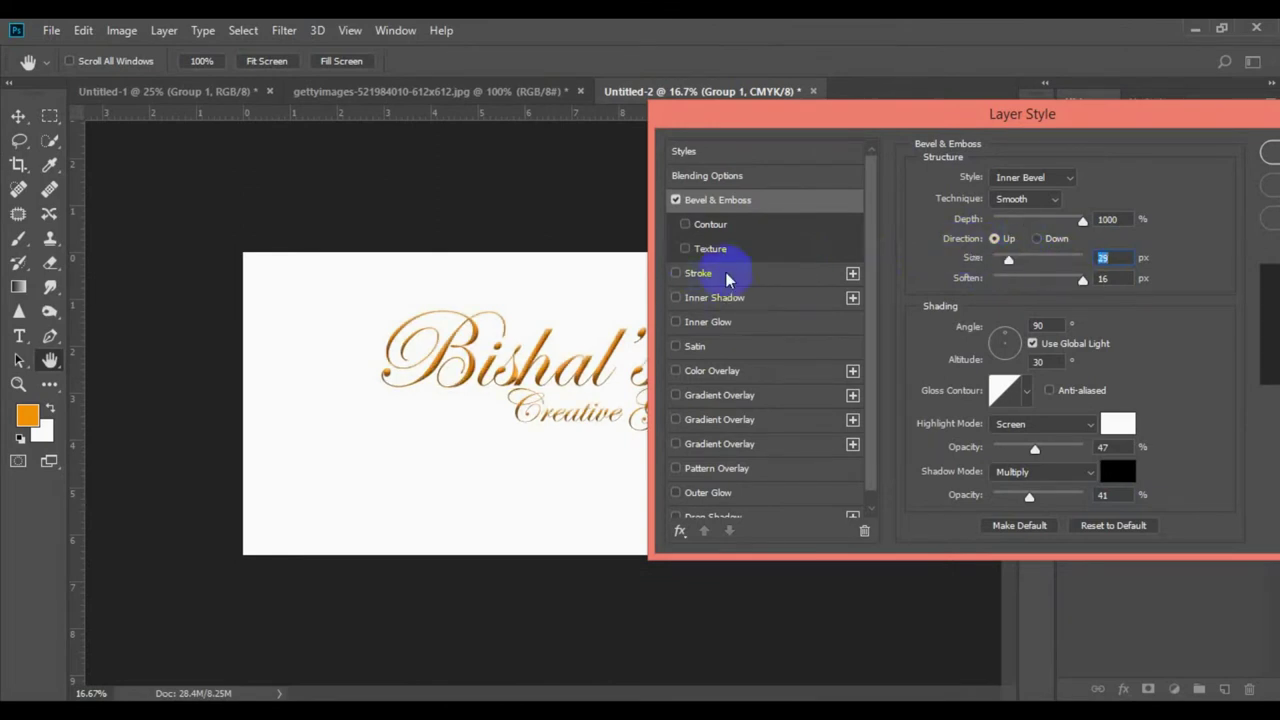
Enable Stroke on the group and adjust its size and opacity to 100%.
click(699, 278)
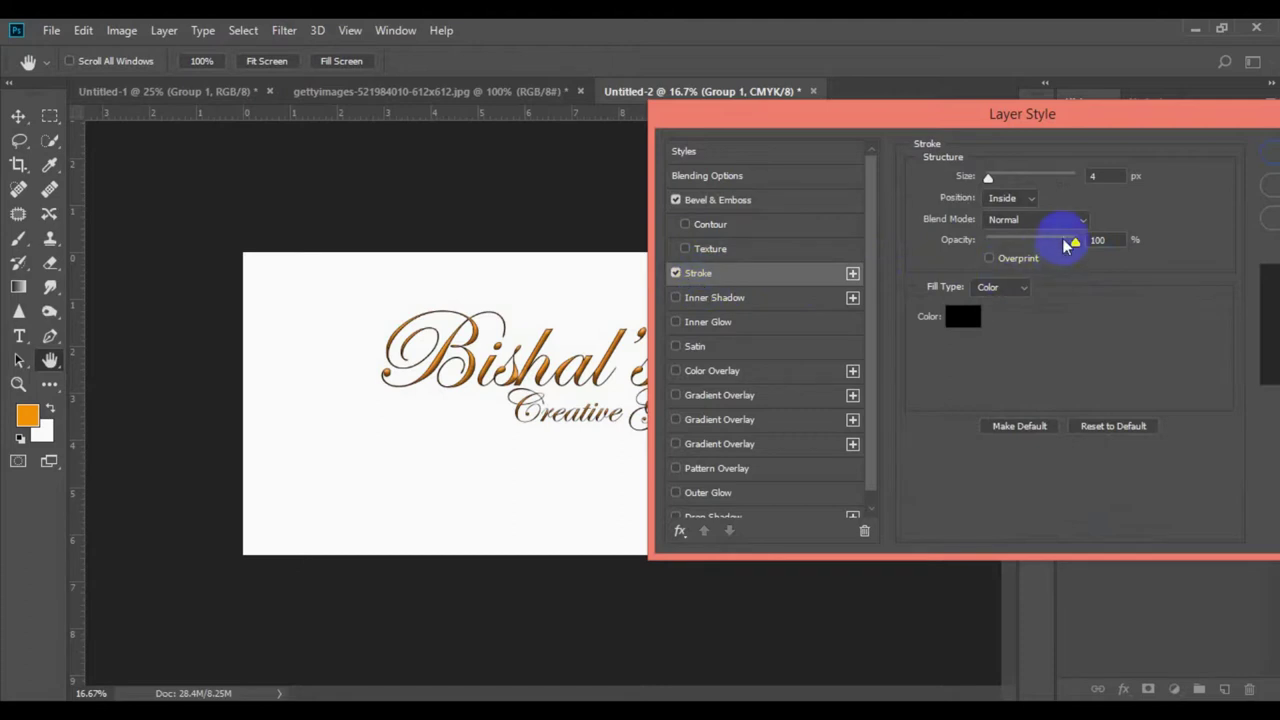
drag(1066, 246, 1004, 250)
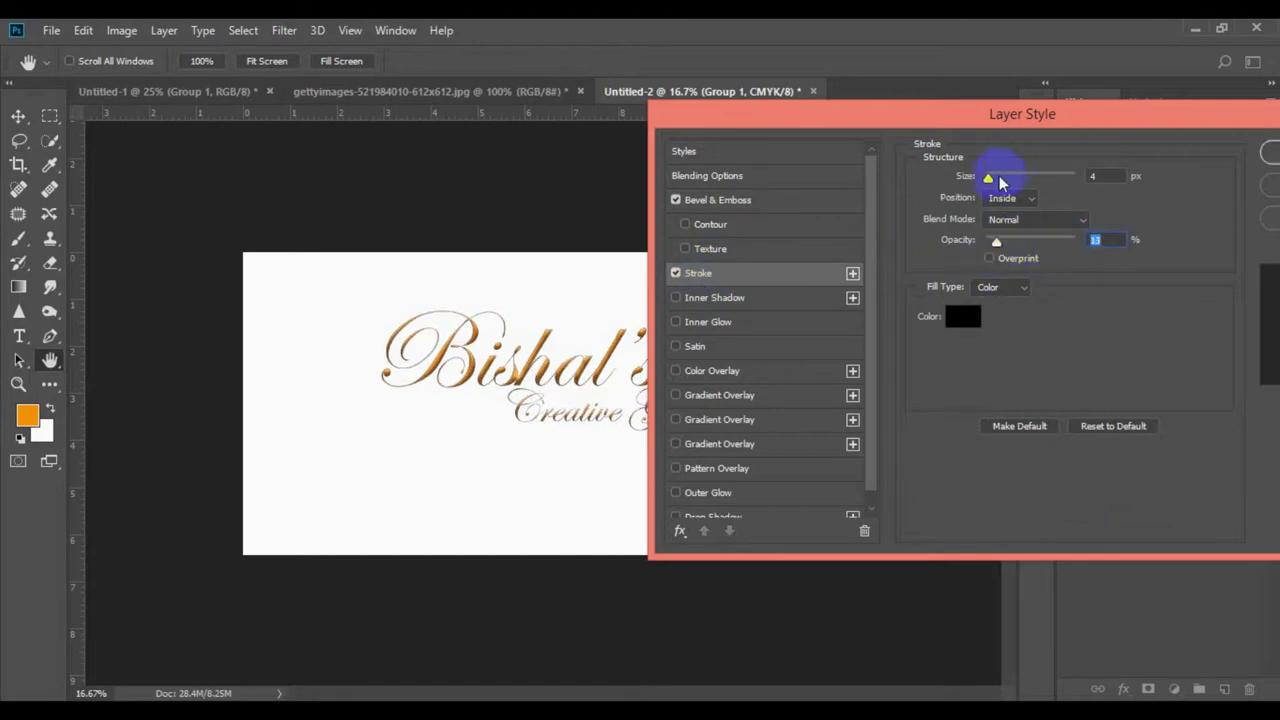
mouse_move(999, 181)
mouse_down()
mouse_move(1038, 188)
mouse_move(963, 180)
mouse_move(1060, 188)
mouse_move(992, 190)
mouse_up()
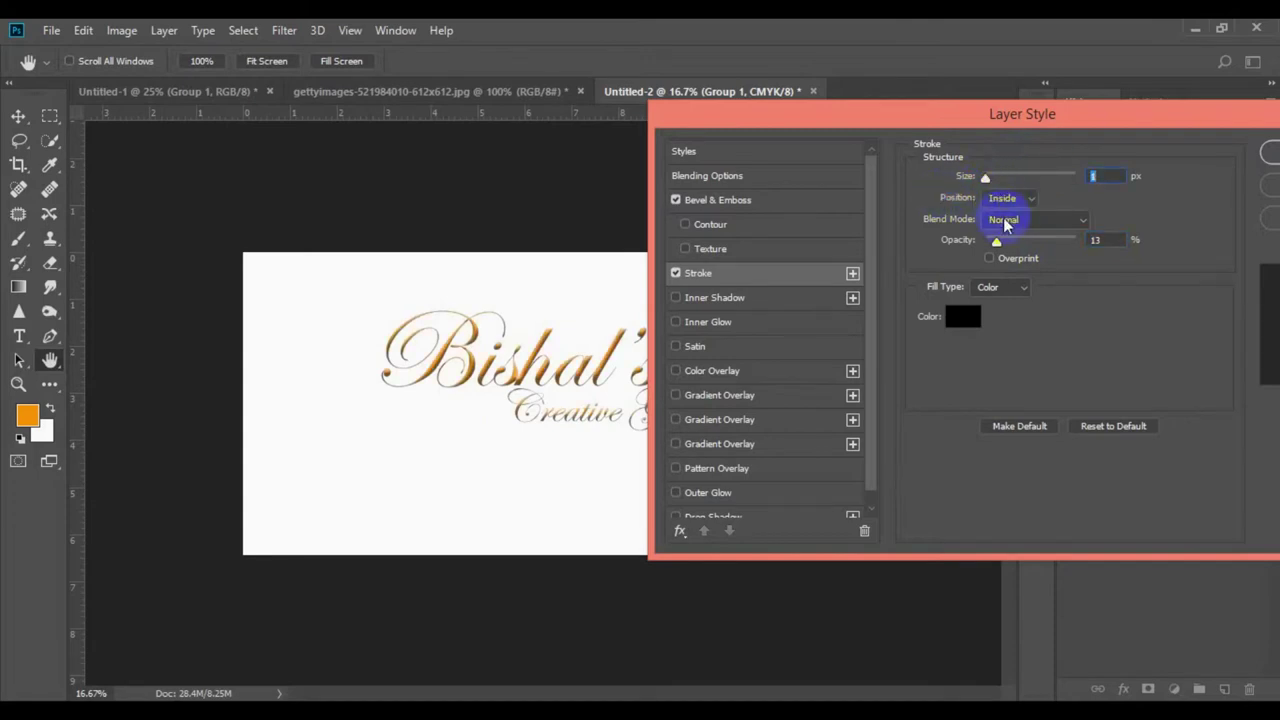
drag(1008, 250, 1074, 254)
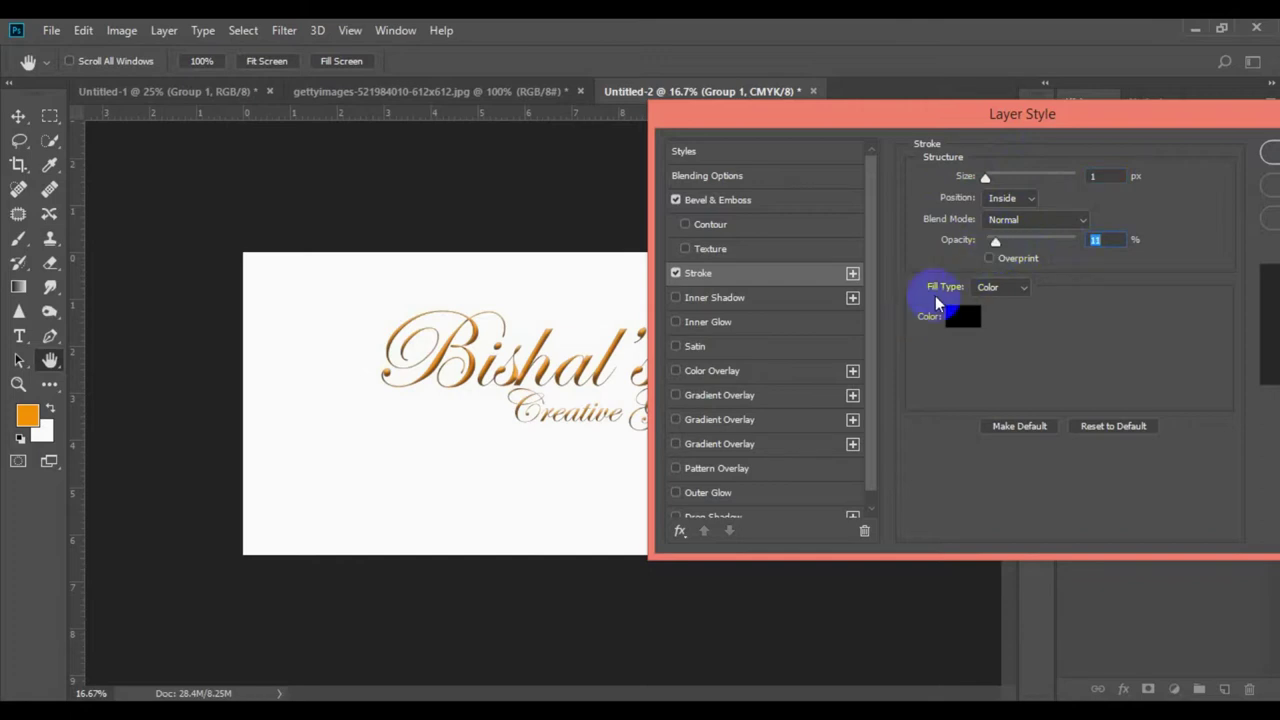
Sample the lettering's orange as the stroke colour and apply the layer style.
click(955, 317)
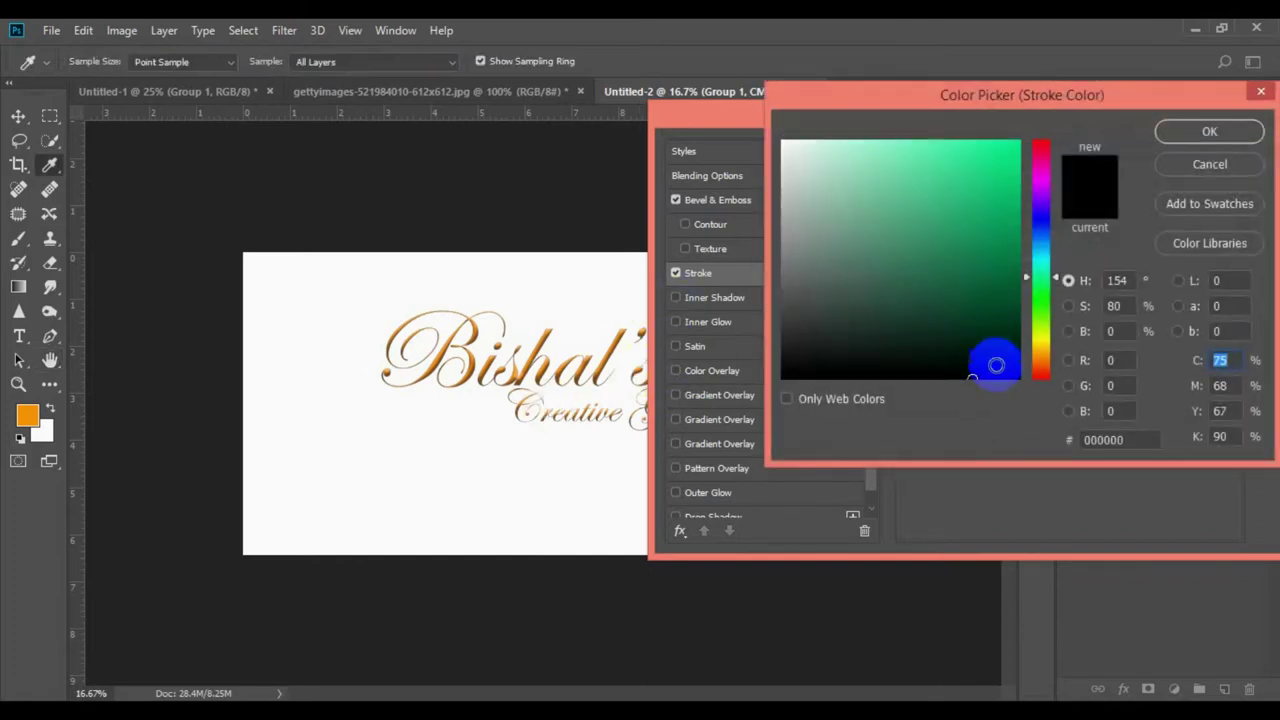
click(535, 358)
click(1209, 131)
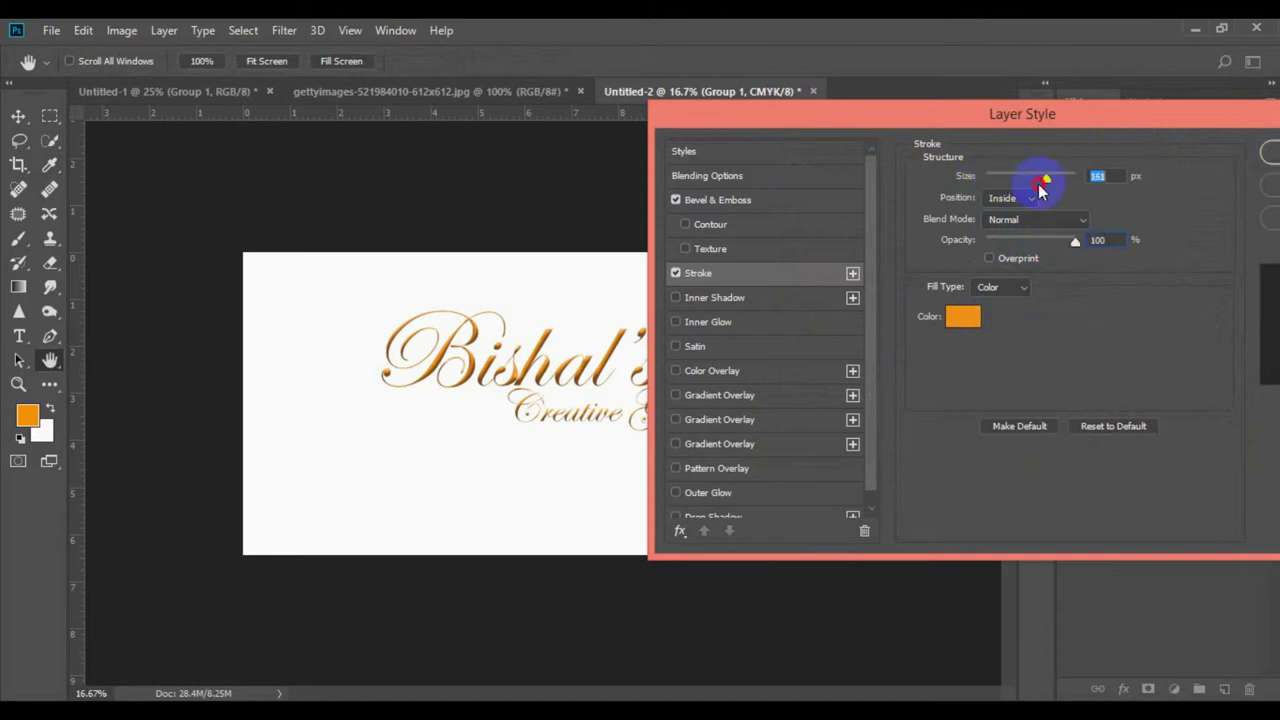
drag(1090, 112, 885, 115)
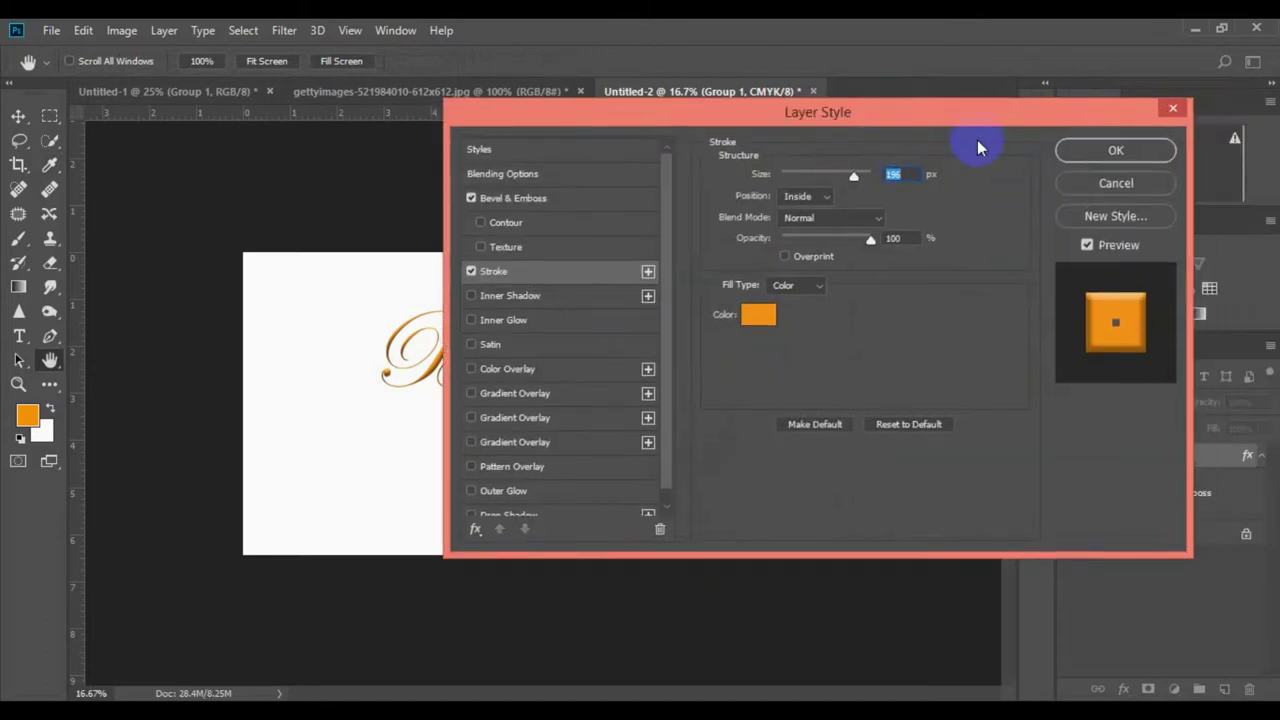
click(1080, 153)
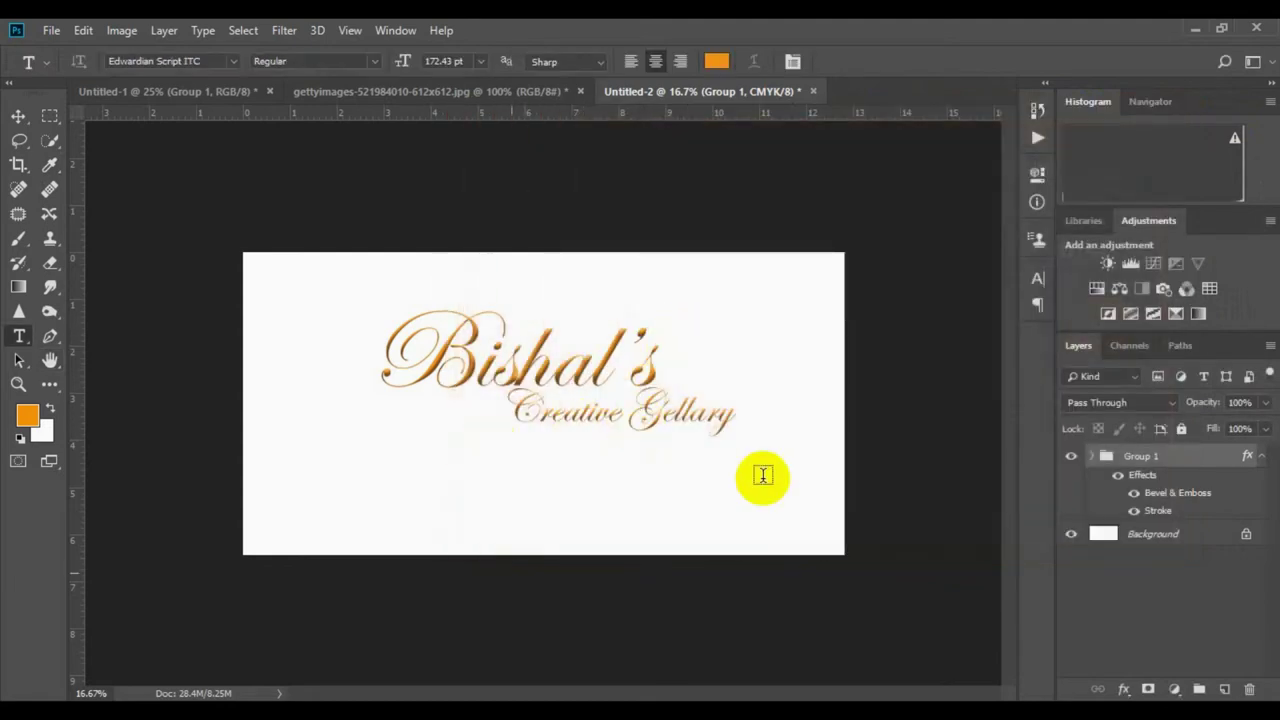
Copy the gold logo group onto the gettyimages concrete-wall photo.
drag(572, 376, 587, 364)
key(ctrl+plus)
key(ctrl+plus)
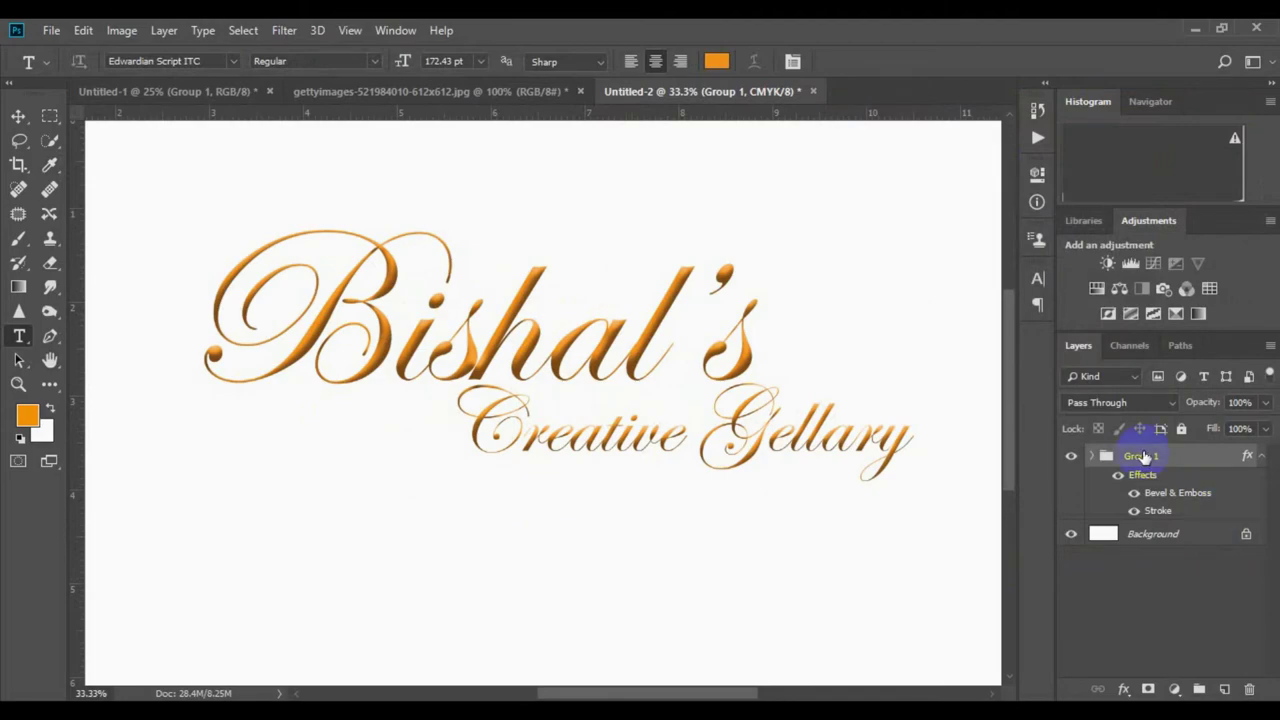
click(508, 393)
key(ctrl+t)
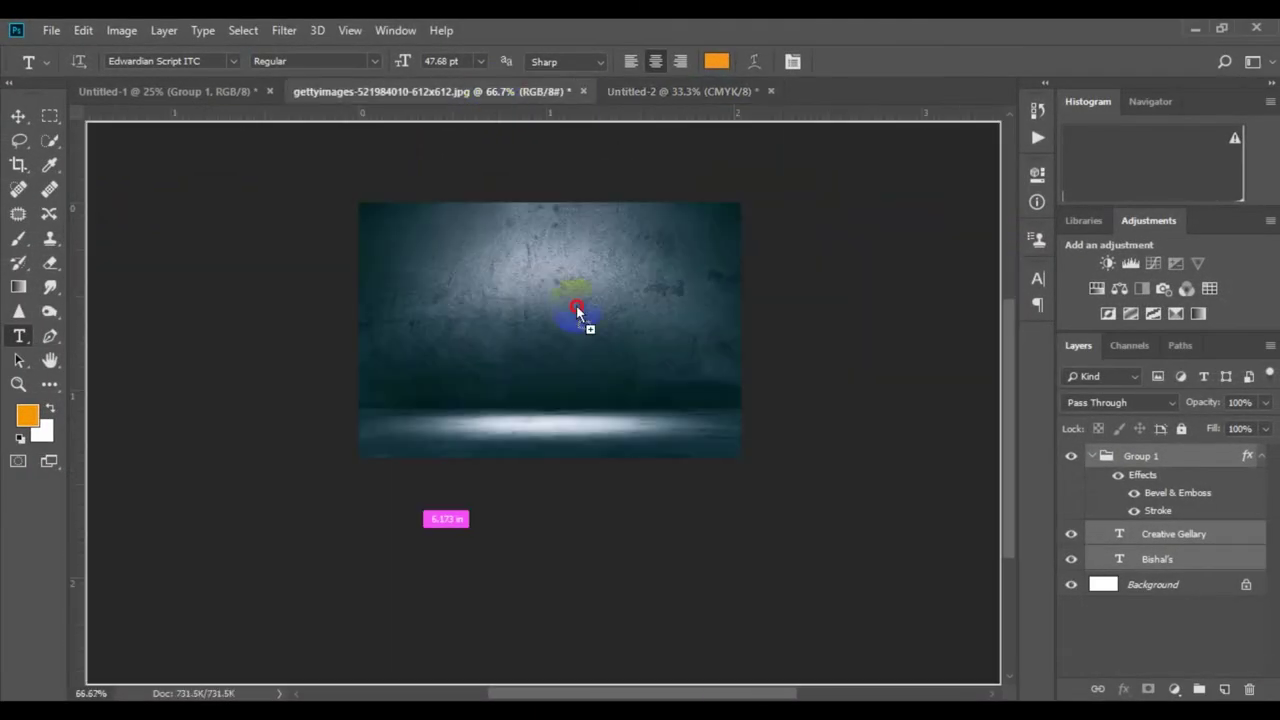
drag(491, 91, 576, 305)
Scale the logo to about 24.5% and place it on the wall above the lit floor.
key(ctrl+t)
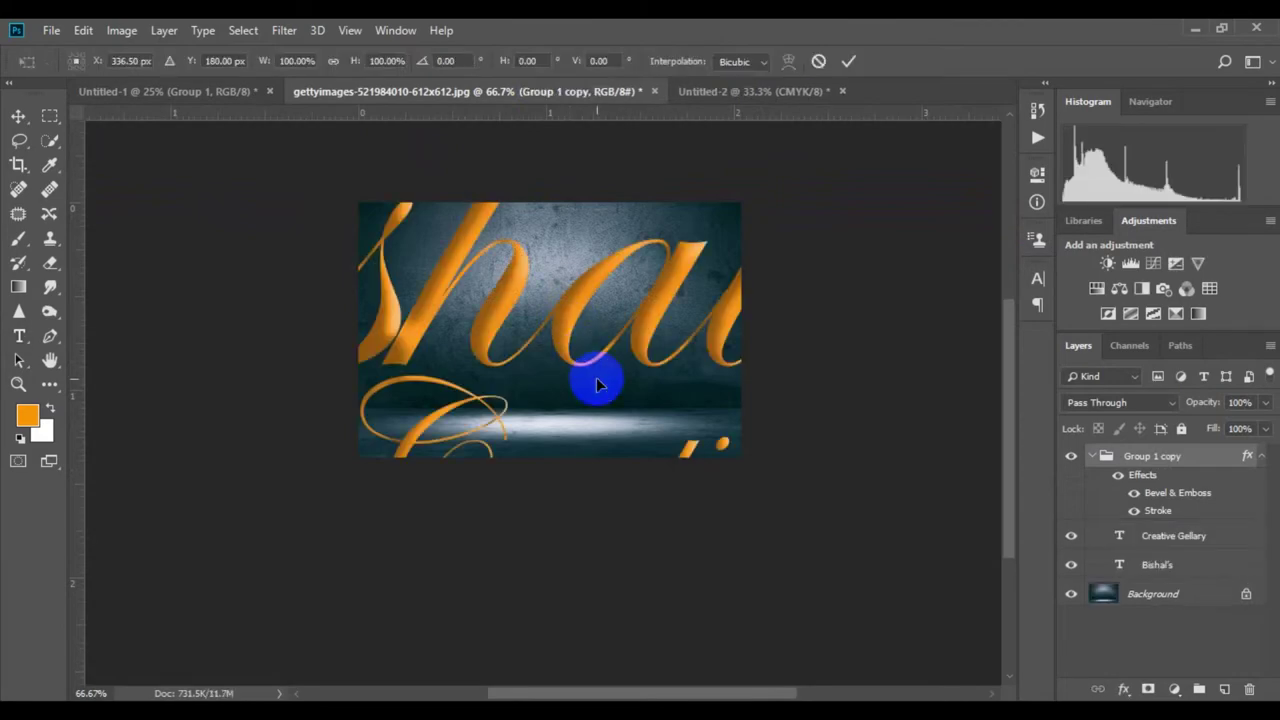
key(ctrl+0)
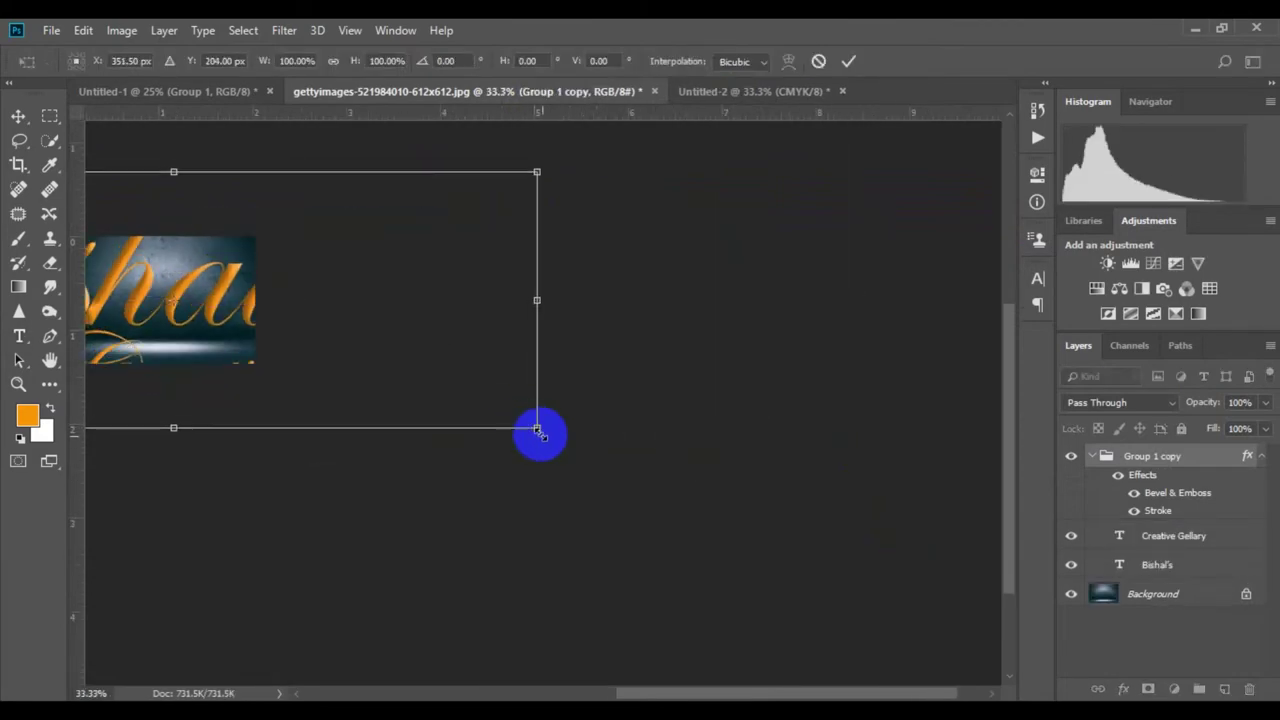
drag(532, 421, 236, 321)
key(ctrl+1)
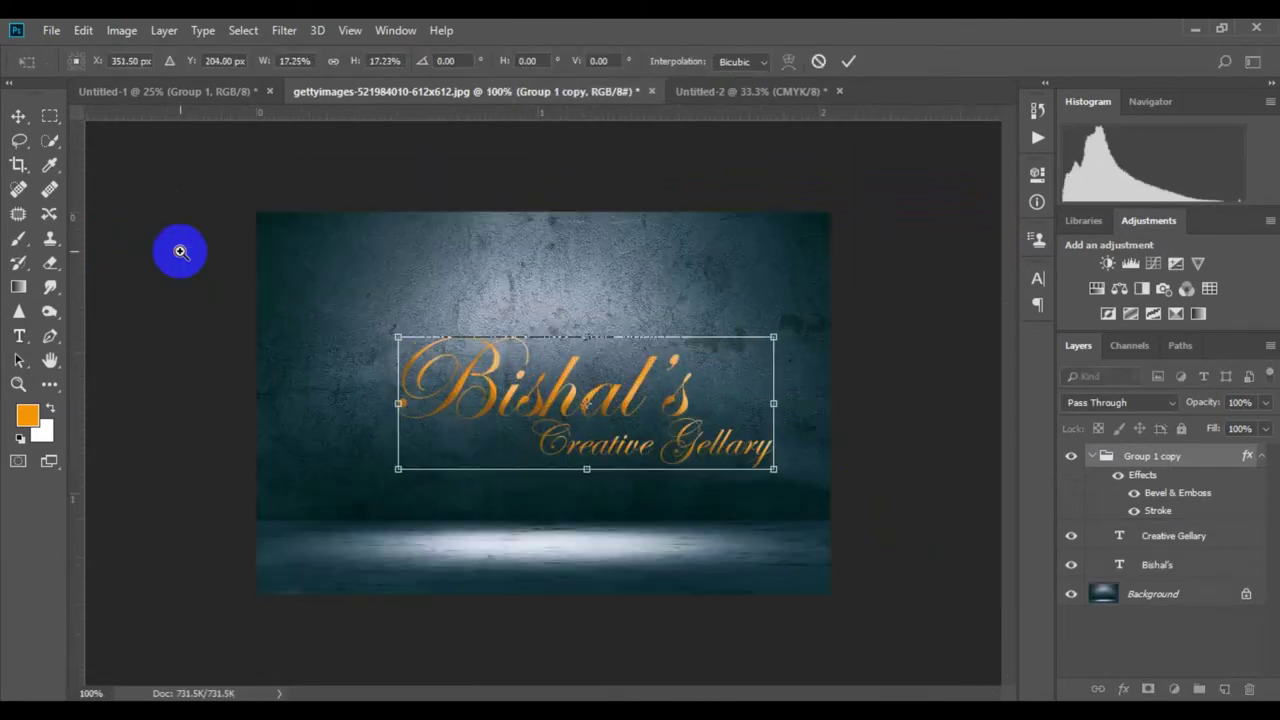
drag(626, 406, 581, 371)
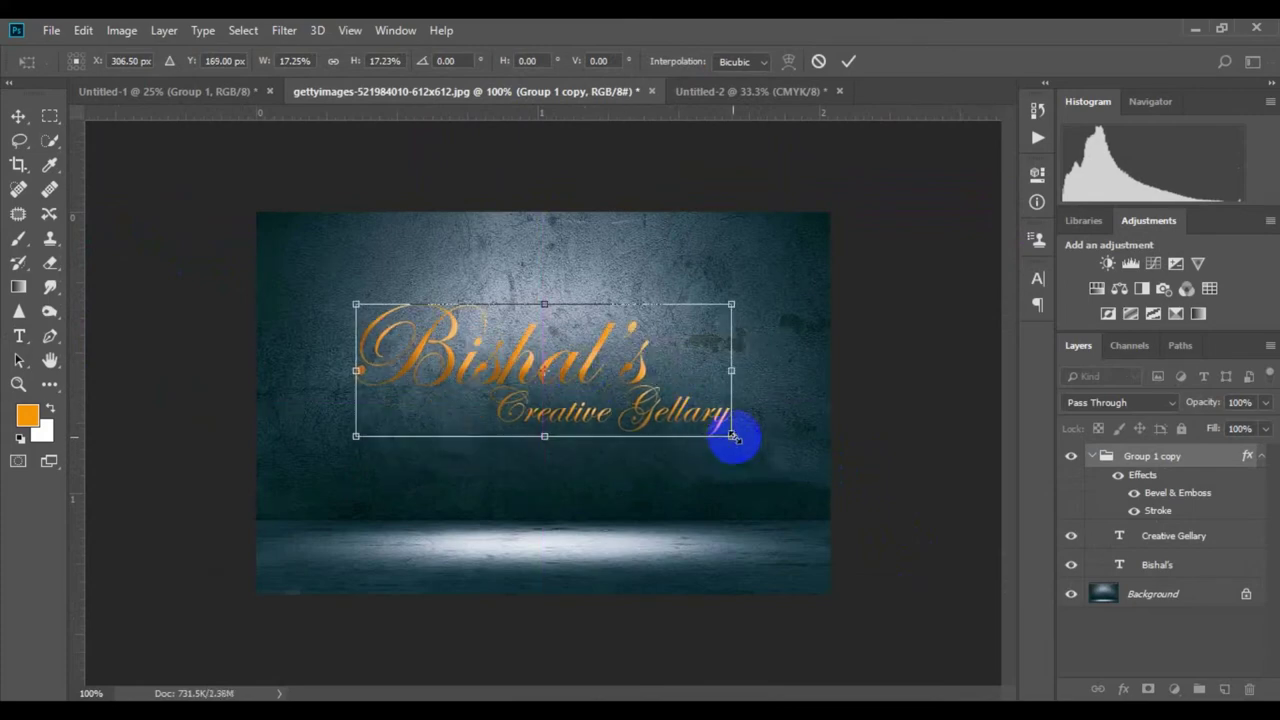
mouse_move(733, 437)
mouse_down()
mouse_move(791, 457)
mouse_move(643, 371)
mouse_move(797, 457)
mouse_move(677, 391)
mouse_move(657, 400)
mouse_move(813, 486)
mouse_move(794, 471)
mouse_up()
click(848, 61)
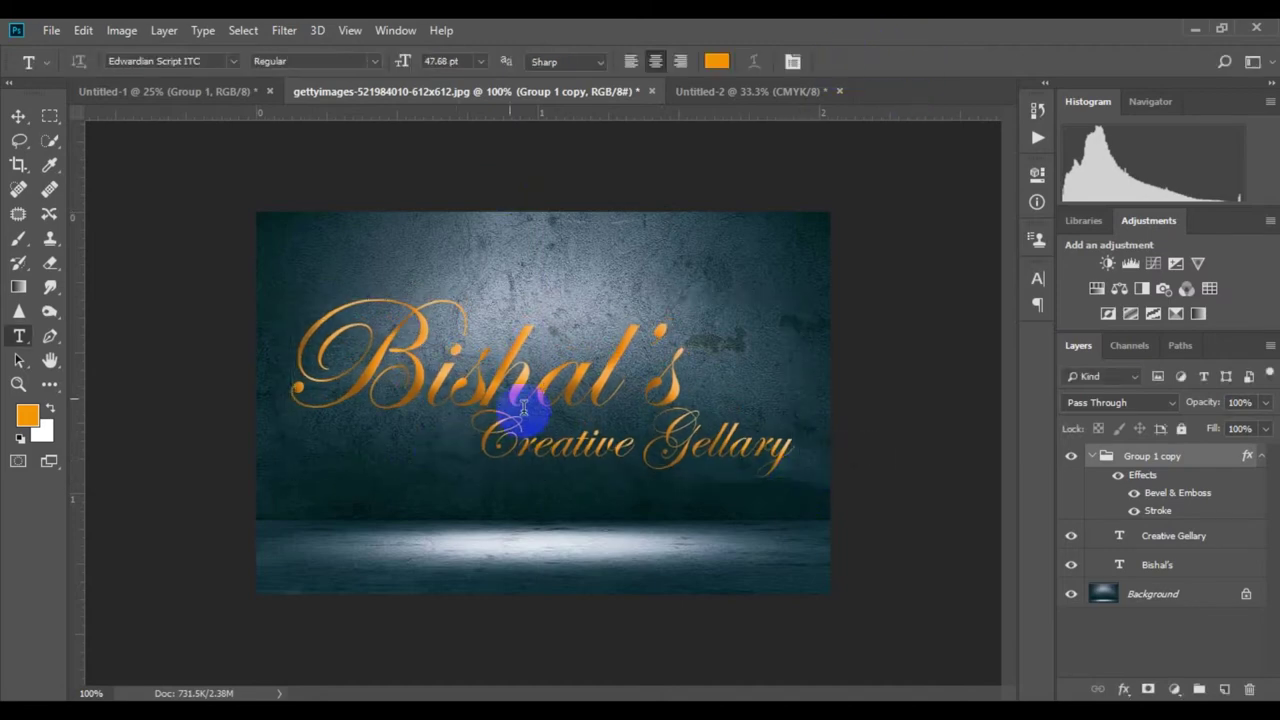
Review the whole photo, then select the Bishal's text layer.
key(ctrl+minus)
key(ctrl+plus)
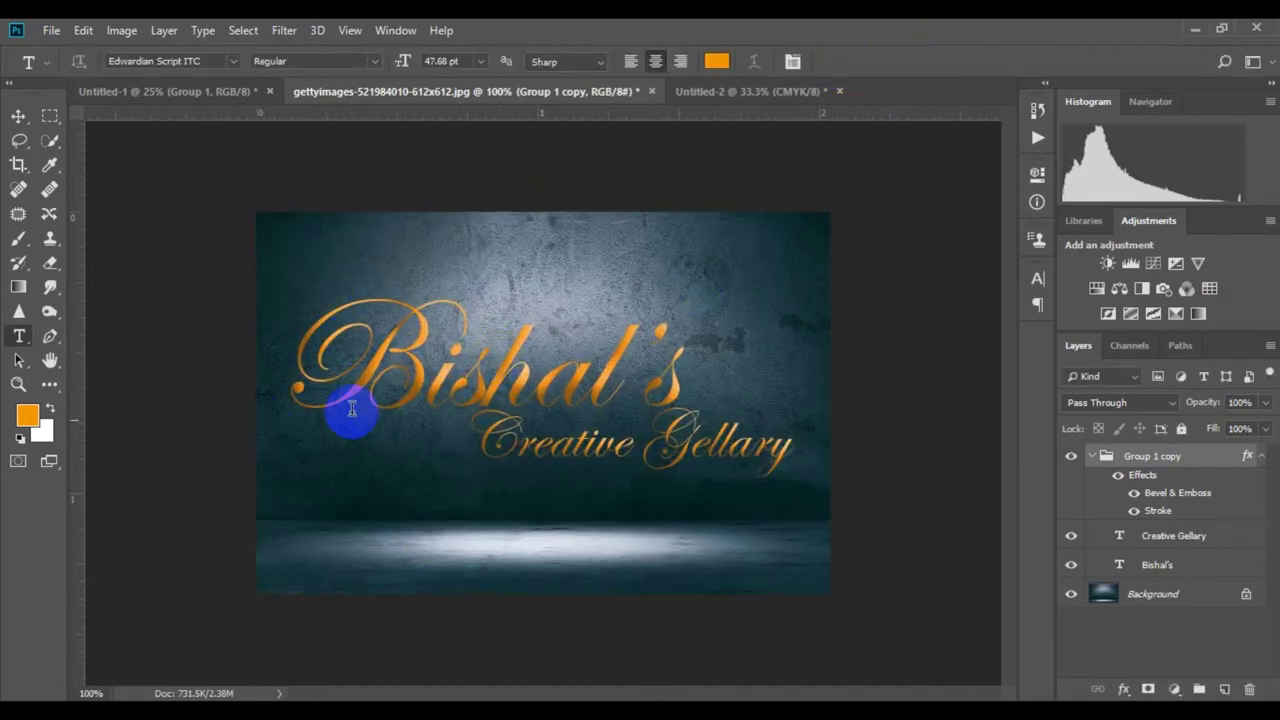
click(508, 381)
click(858, 61)
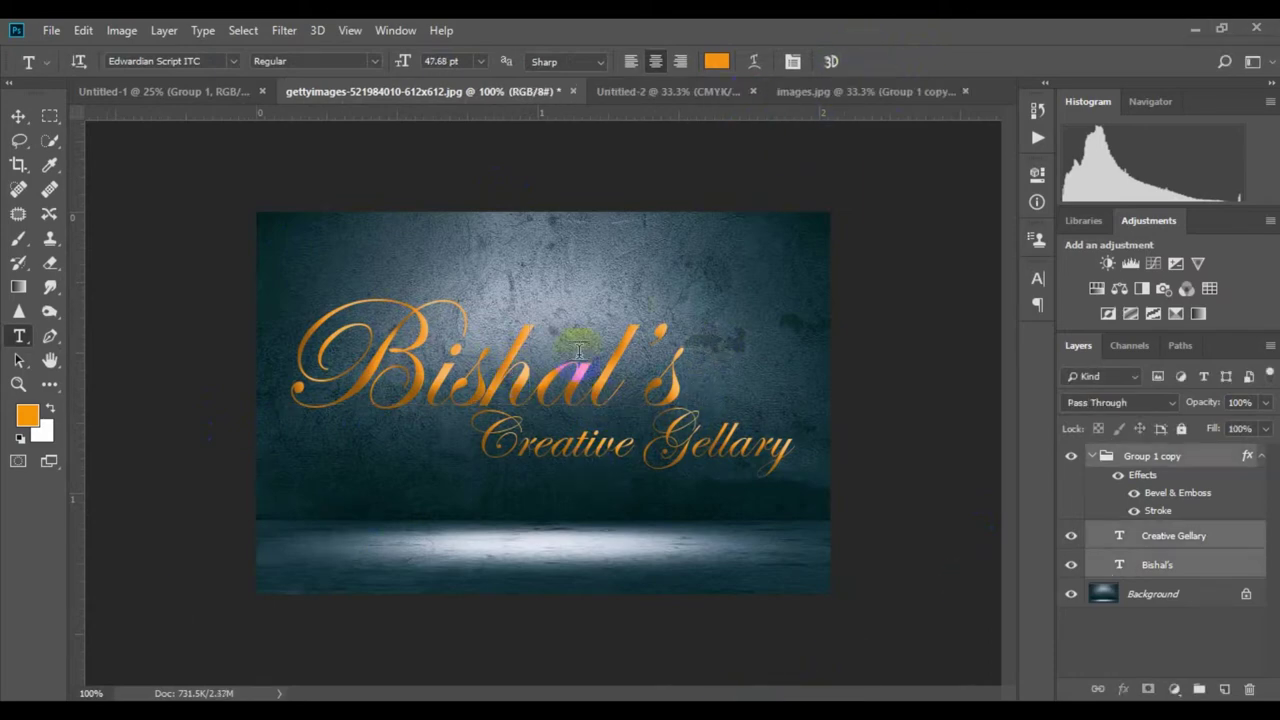
Drop the logo layers into images.jpg near the top-left and check the placement.
drag(586, 286, 467, 243)
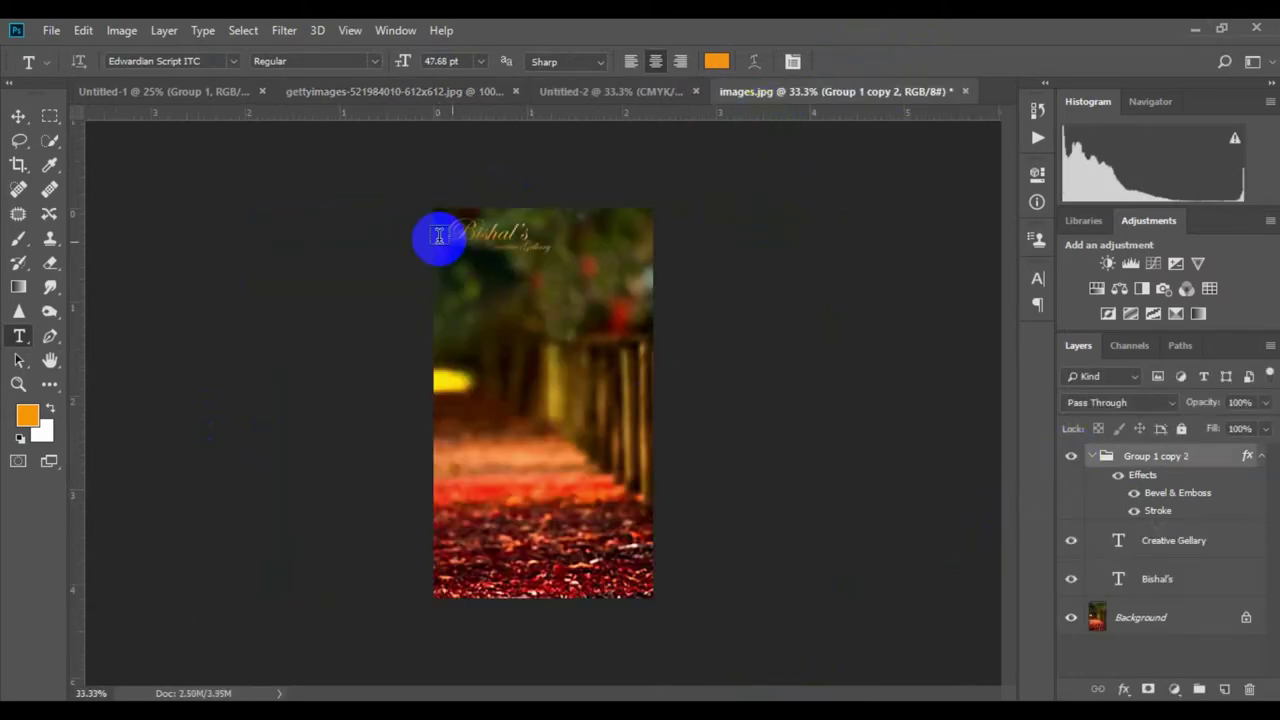
key(ctrl+plus)
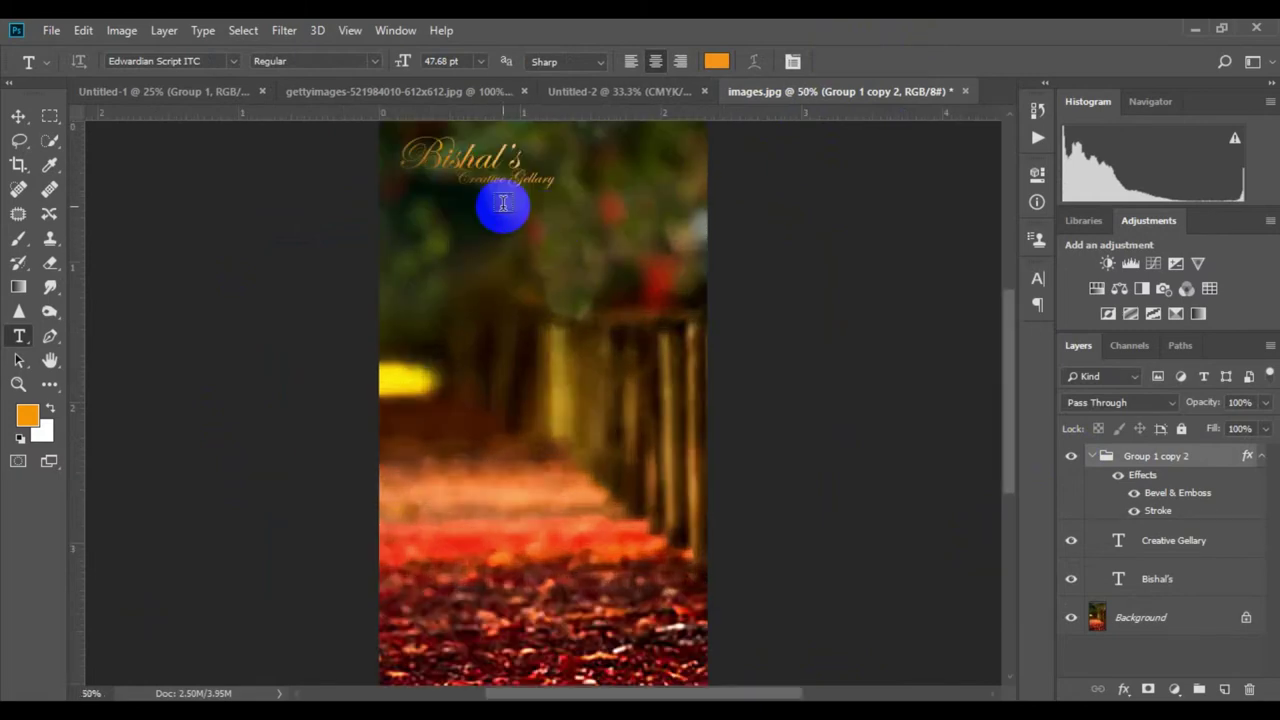
key(ctrl+minus)
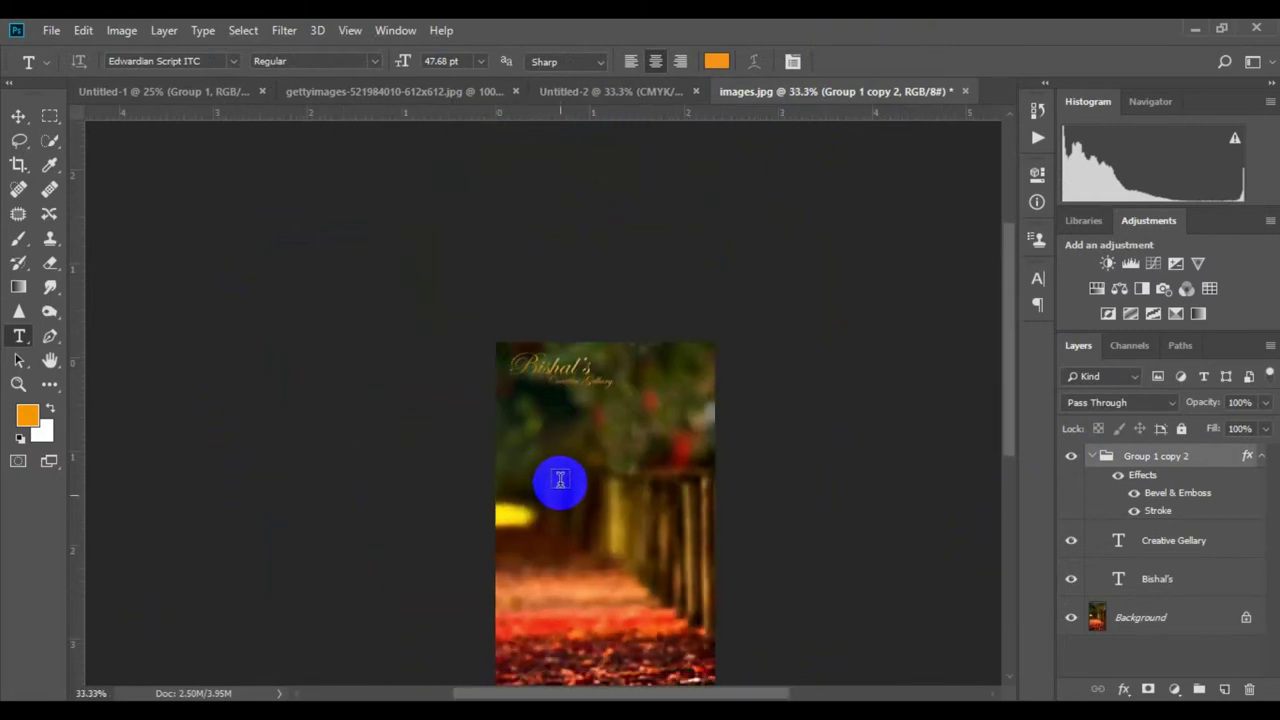
scroll(560, 480, down, 3)
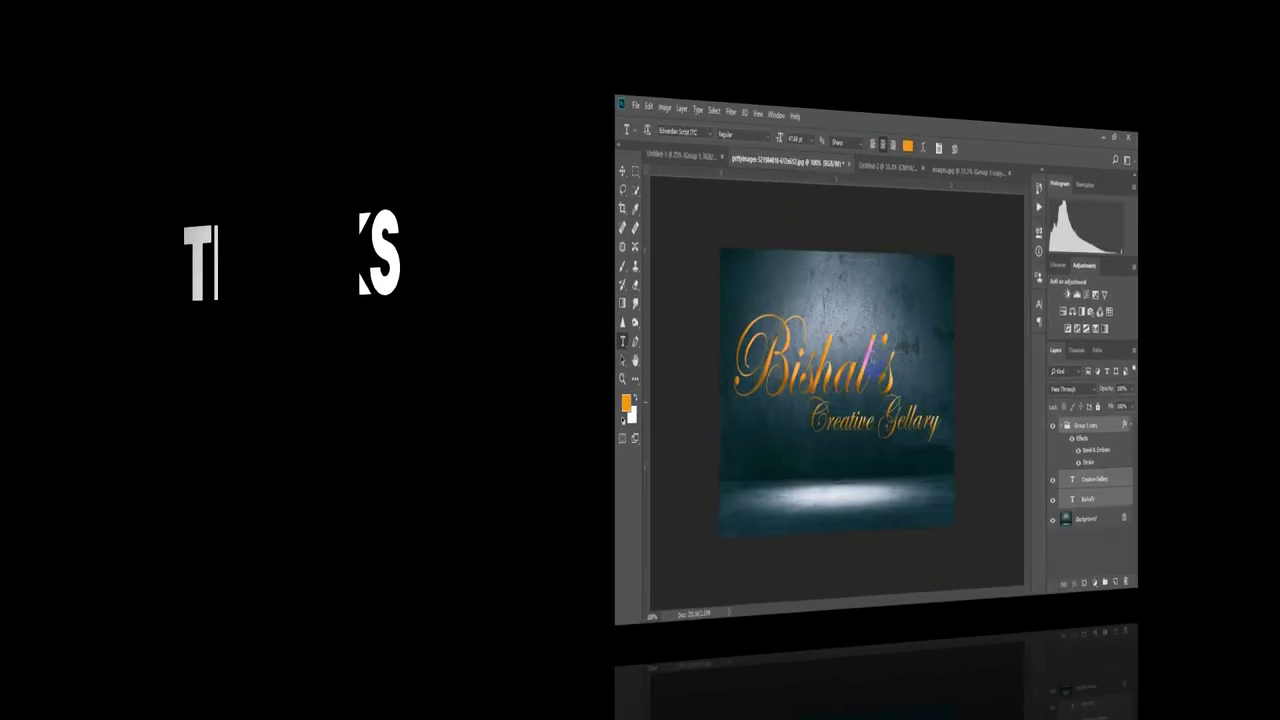